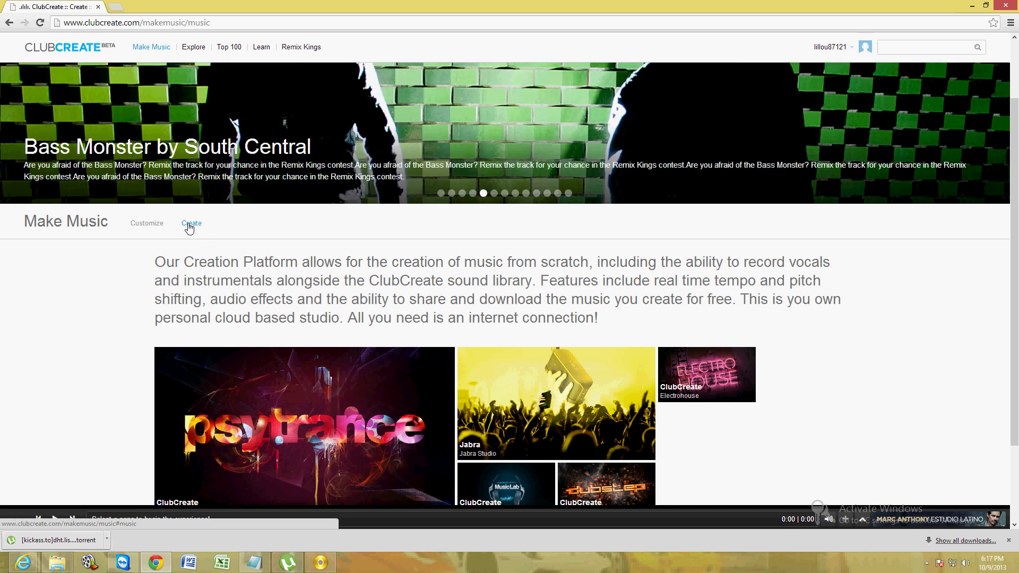
Scroll through the Make Music studio tiles to locate Dubstep Studio
scroll(414, 290, down, 1)
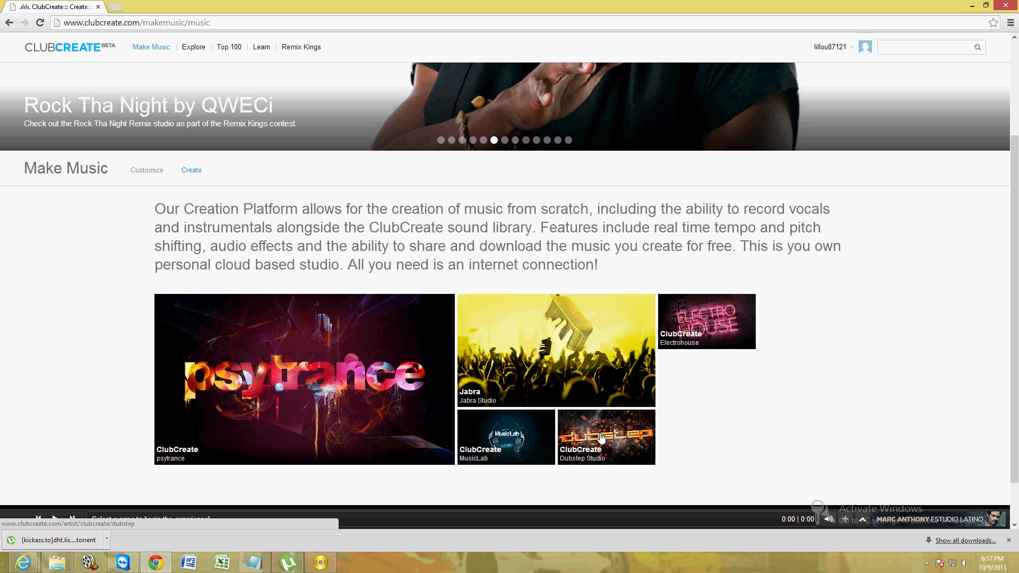
scroll(607, 446, up, 3)
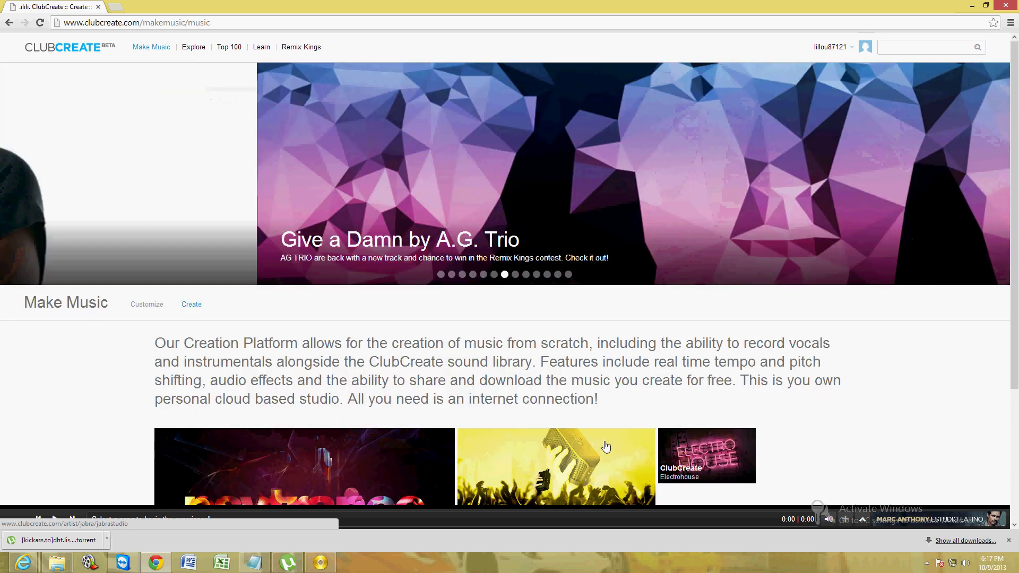
Go to the Dubstep Studio page and launch the remix studio in a new tab
click(607, 445)
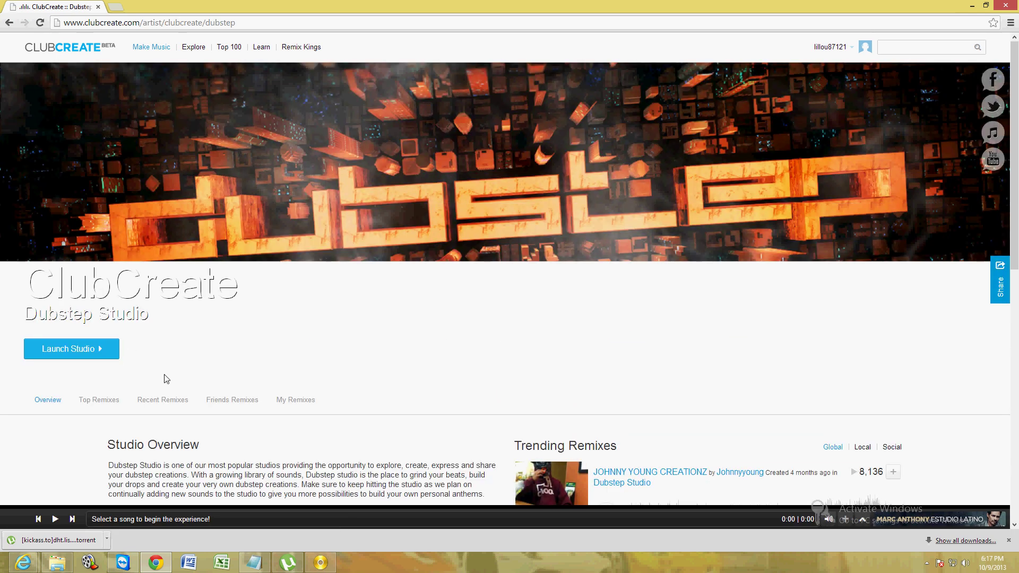
click(67, 350)
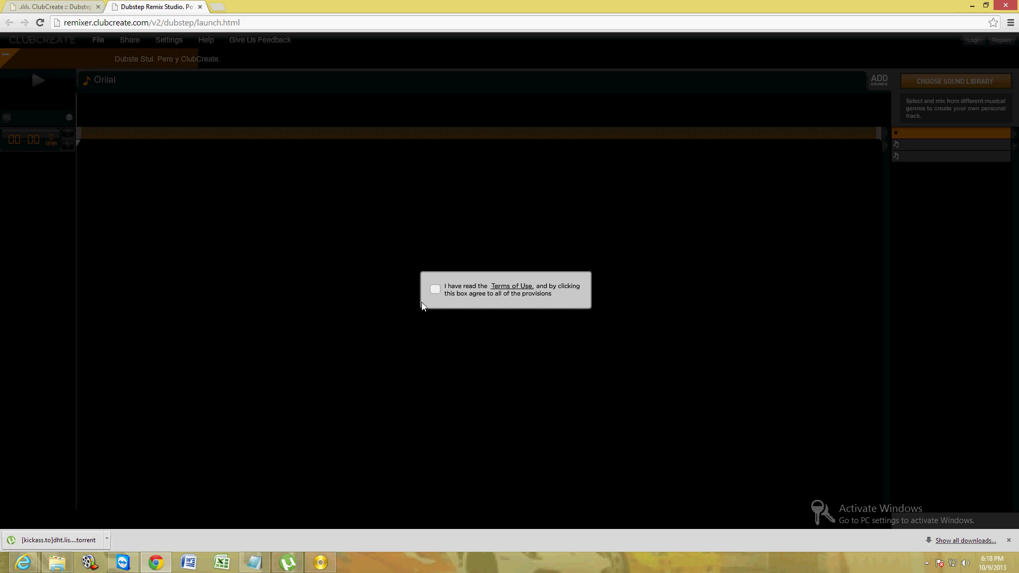
Agree to the Terms of Use and choose TheDubStep sound library
click(439, 292)
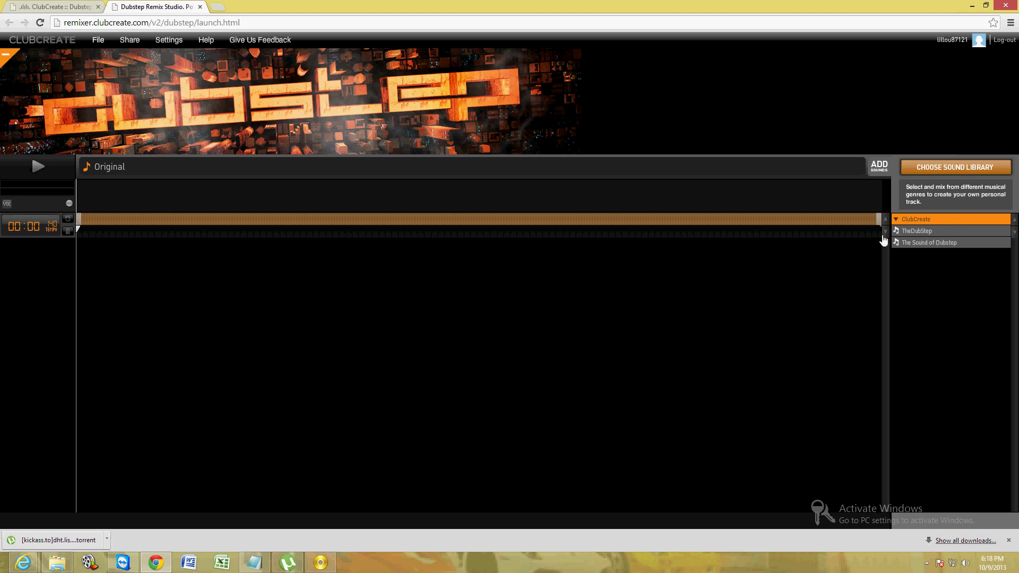
click(925, 237)
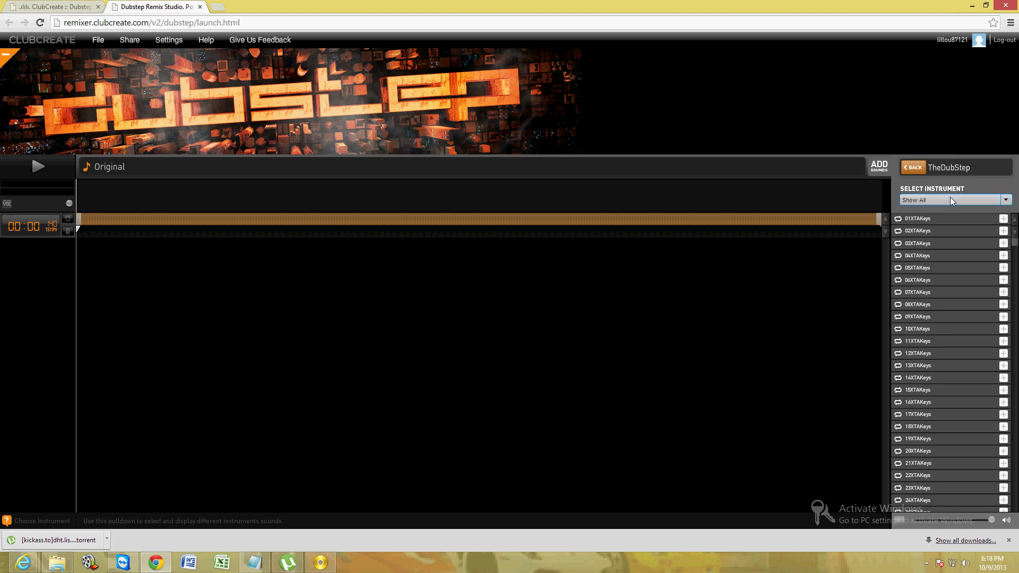
Filter TheDubStep sounds to Keyboard and audition the 02XTAKeys through 06XTAKeys loops
click(966, 202)
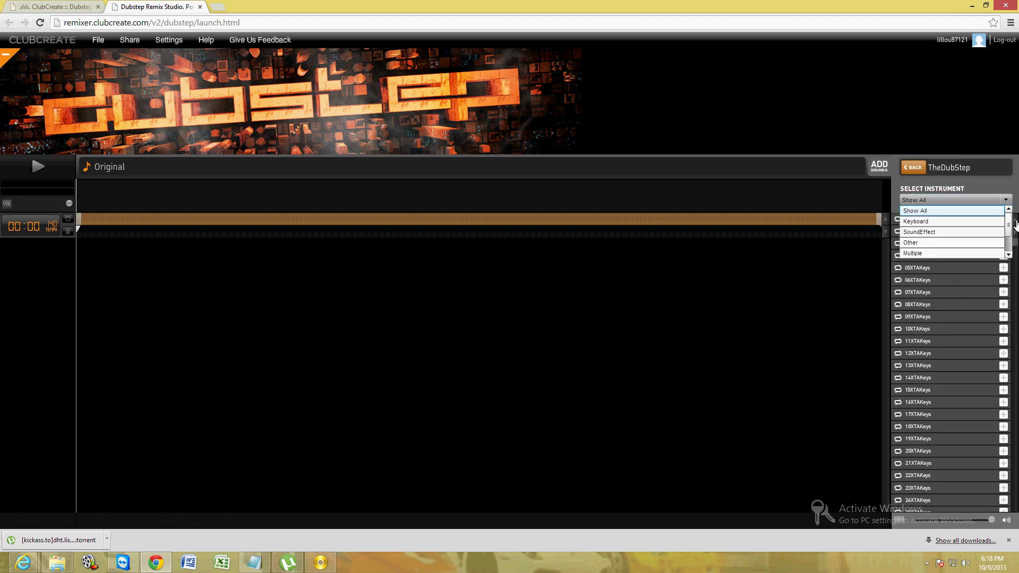
click(949, 222)
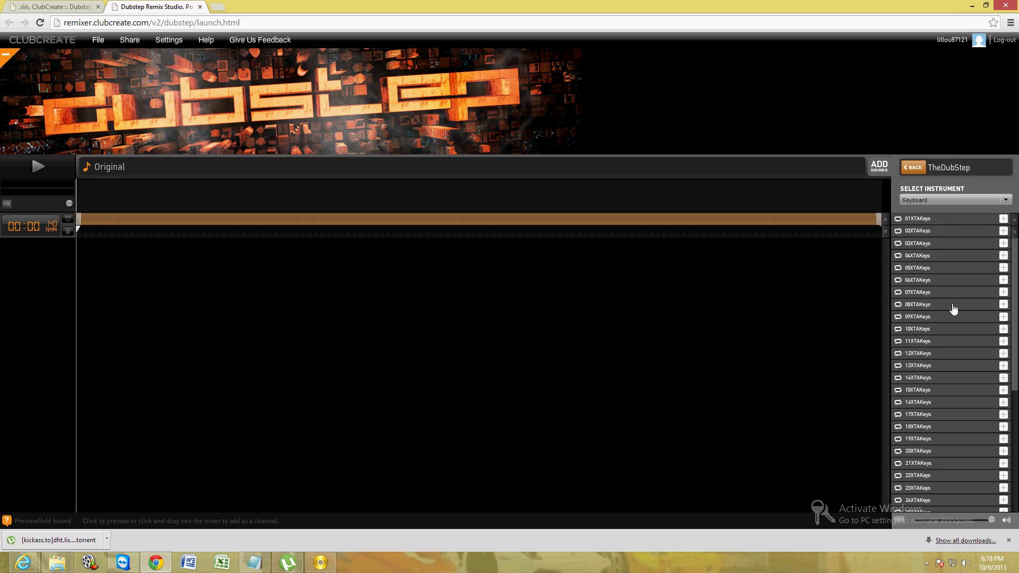
click(933, 237)
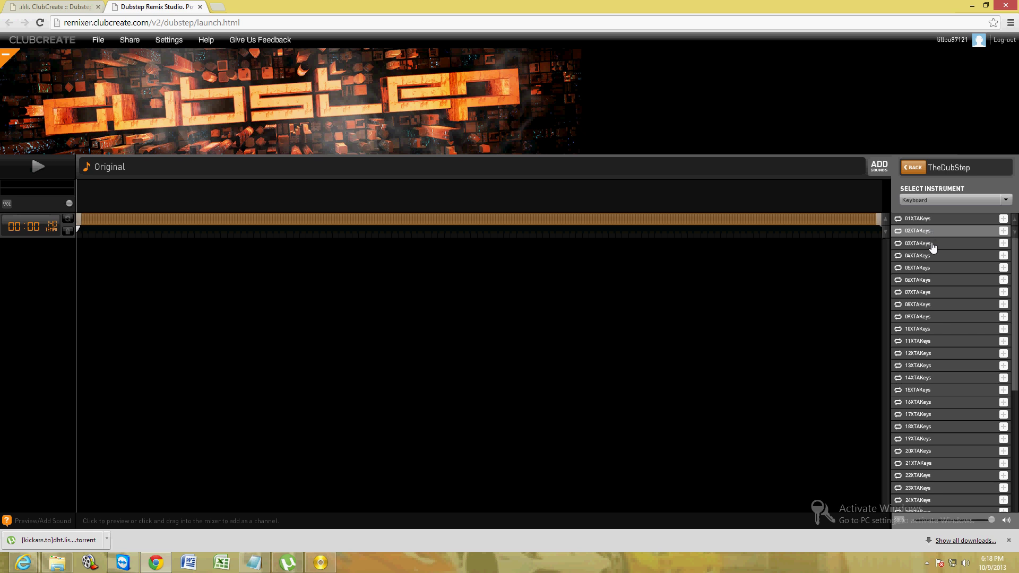
click(932, 247)
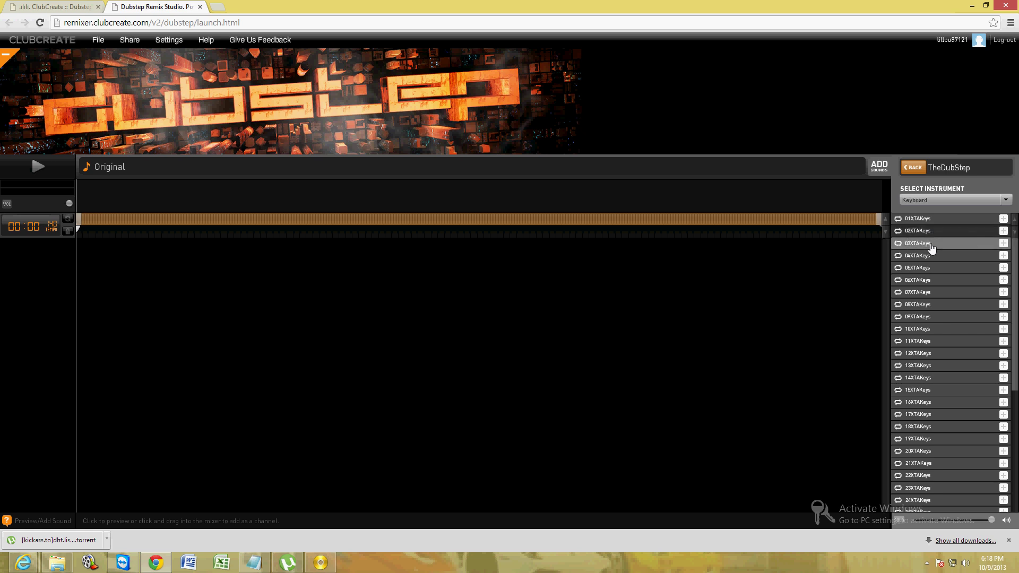
click(932, 262)
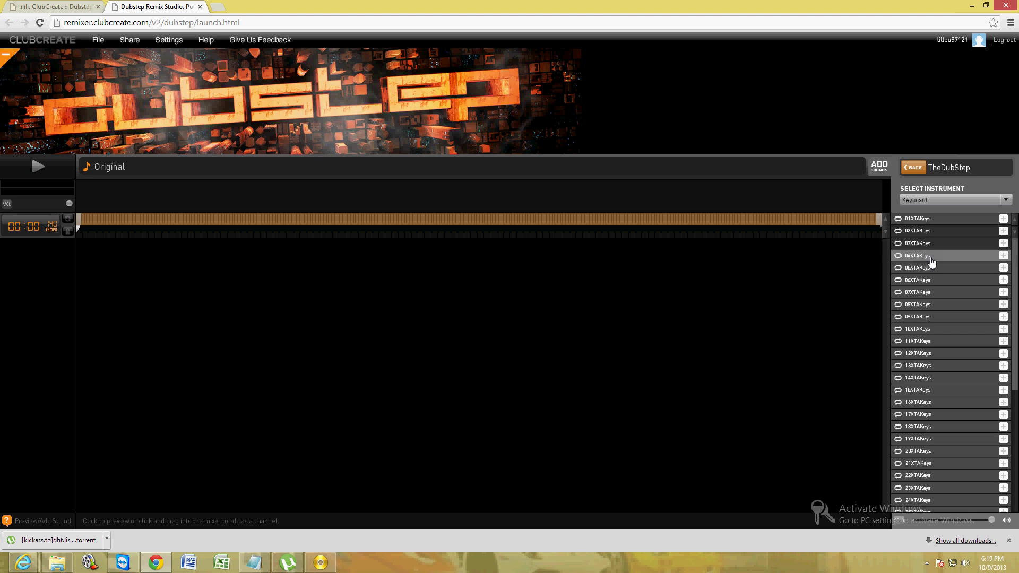
click(932, 270)
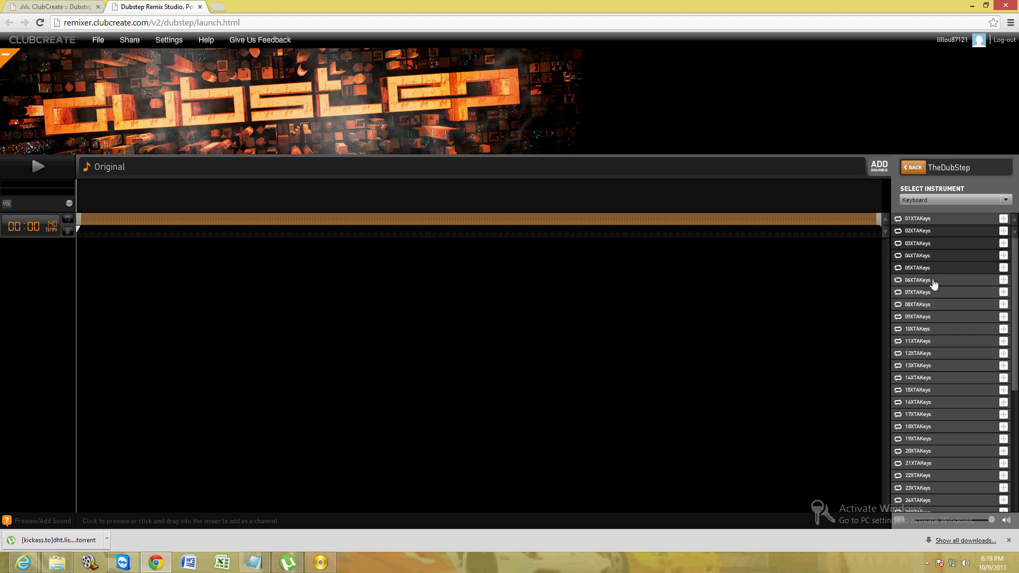
click(934, 284)
click(937, 237)
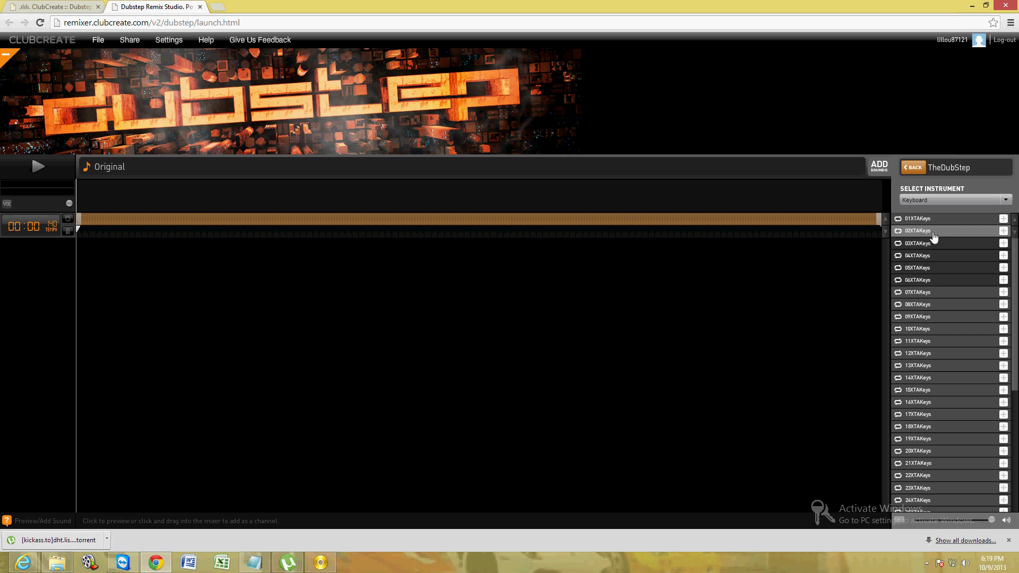
drag(934, 237, 34, 261)
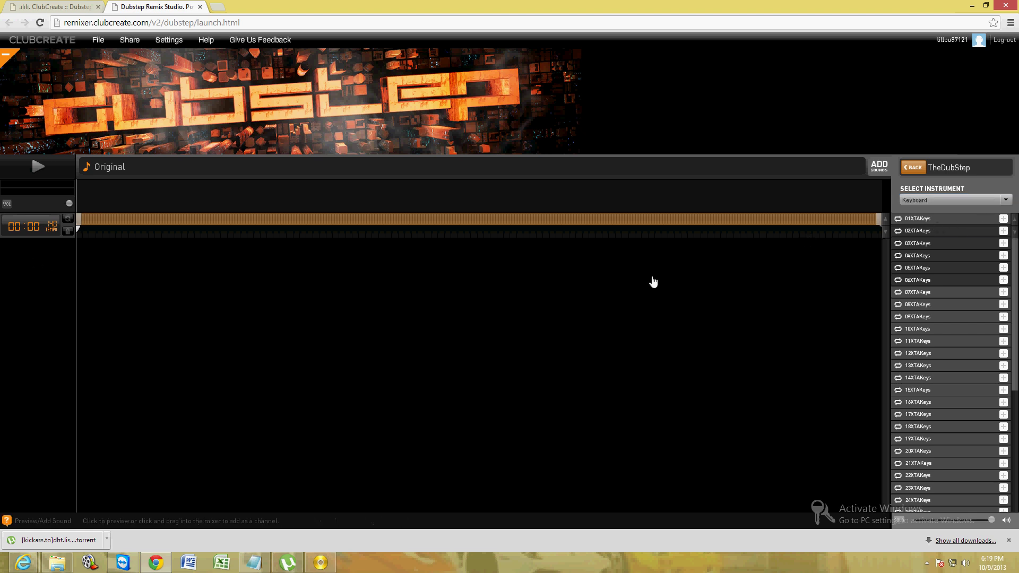
Add an XTAKeys track, give it a two-step clip at the start, and play the beat
drag(654, 281, 97, 255)
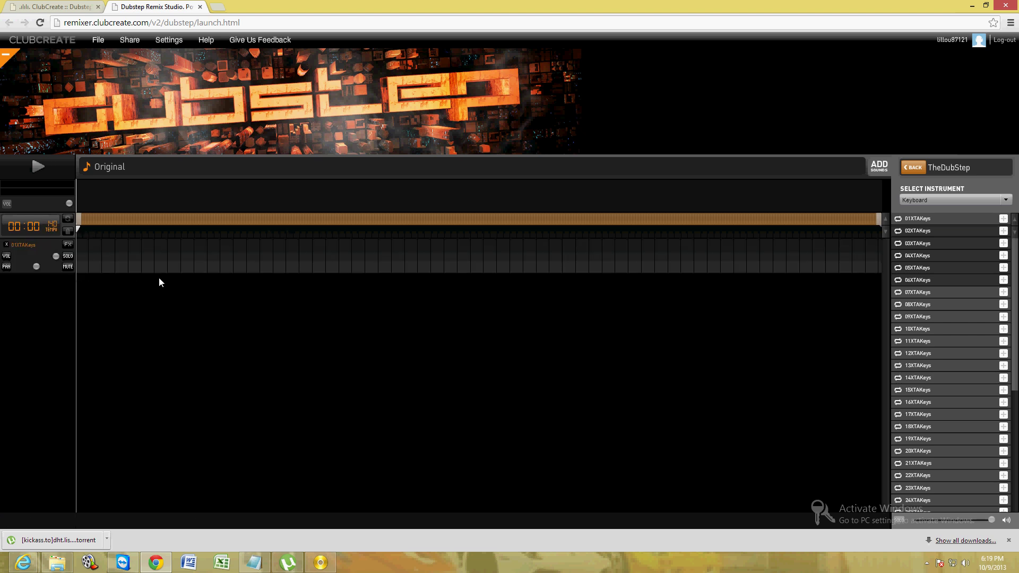
click(82, 258)
click(93, 255)
click(109, 254)
mouse_move(124, 258)
mouse_down()
mouse_move(137, 266)
mouse_move(107, 259)
mouse_up()
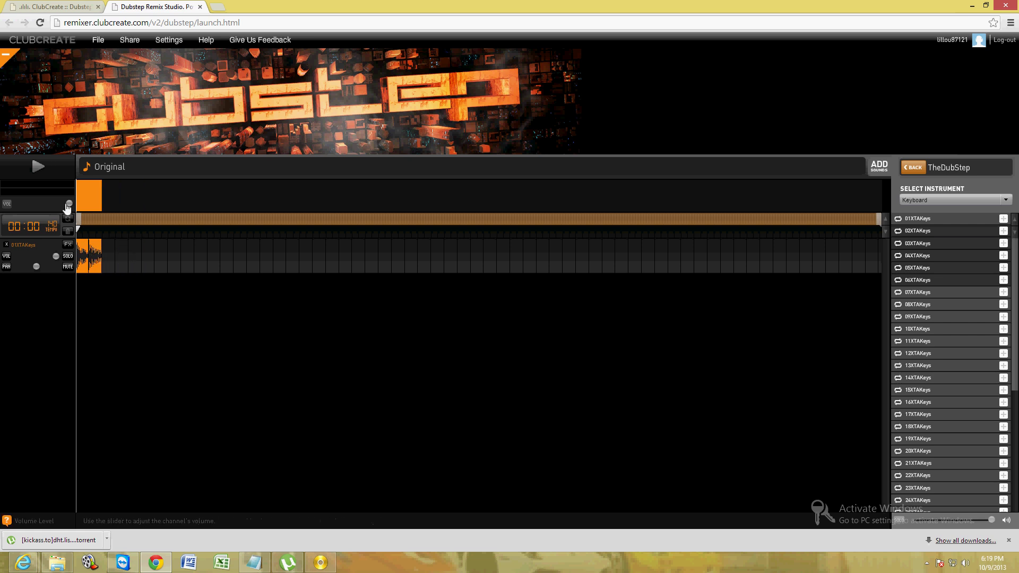
click(39, 175)
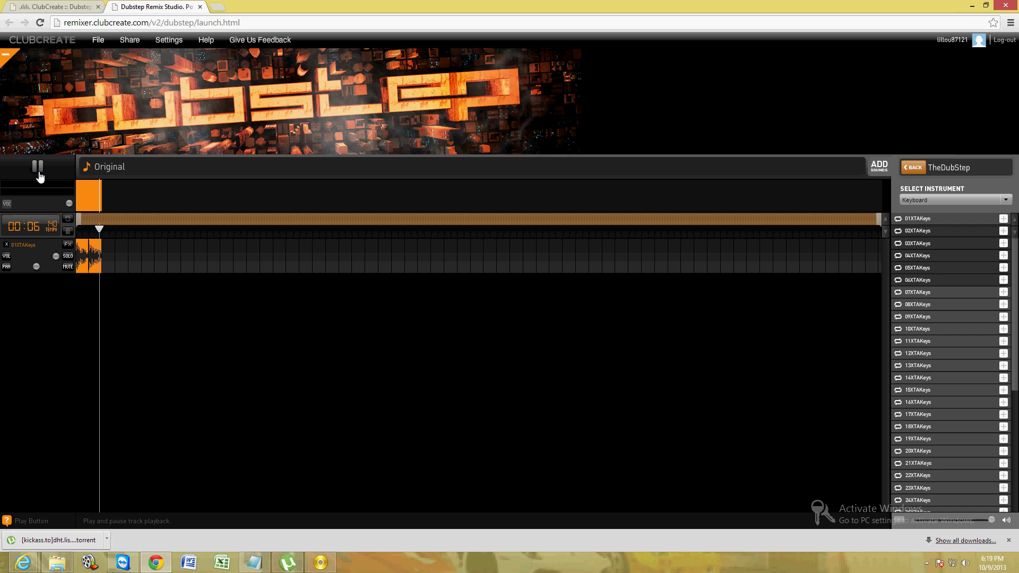
click(932, 194)
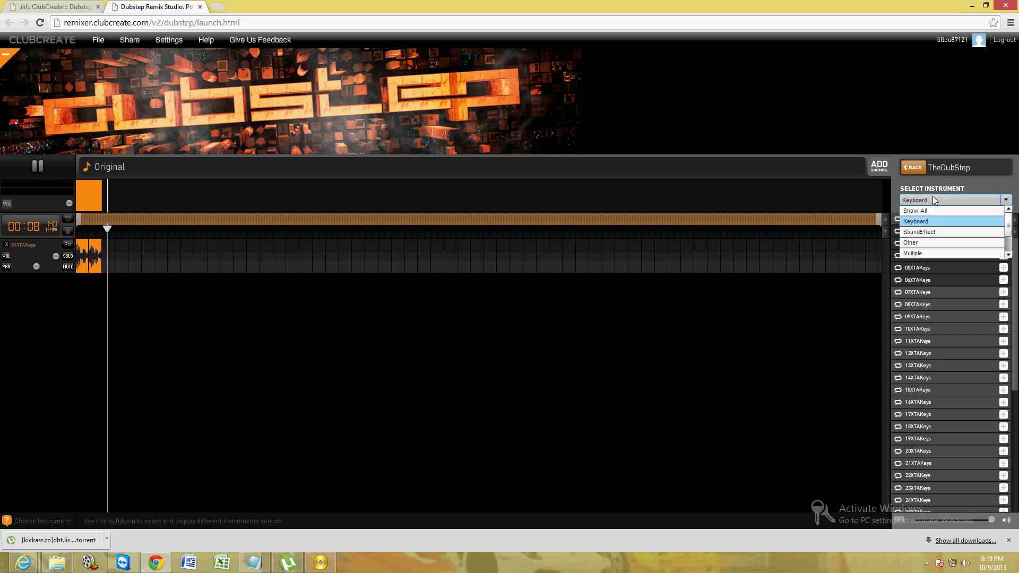
click(1008, 255)
scroll(1008, 255, down, 2)
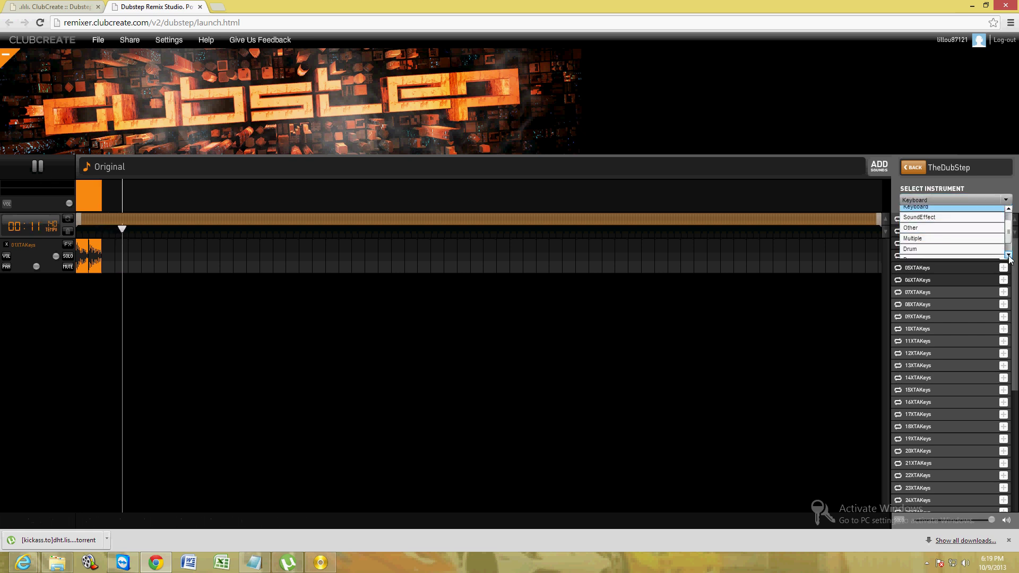
click(934, 239)
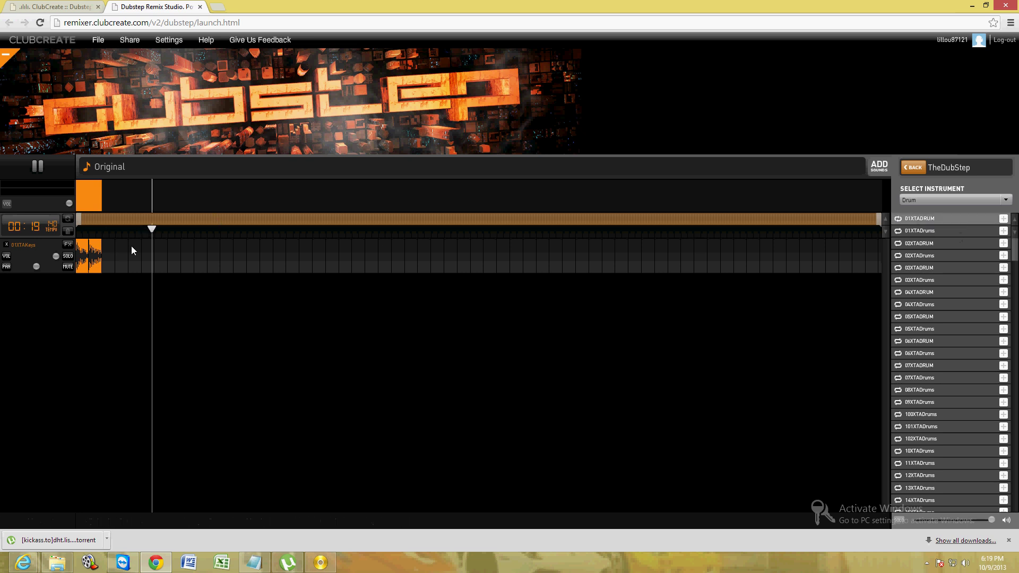
click(37, 166)
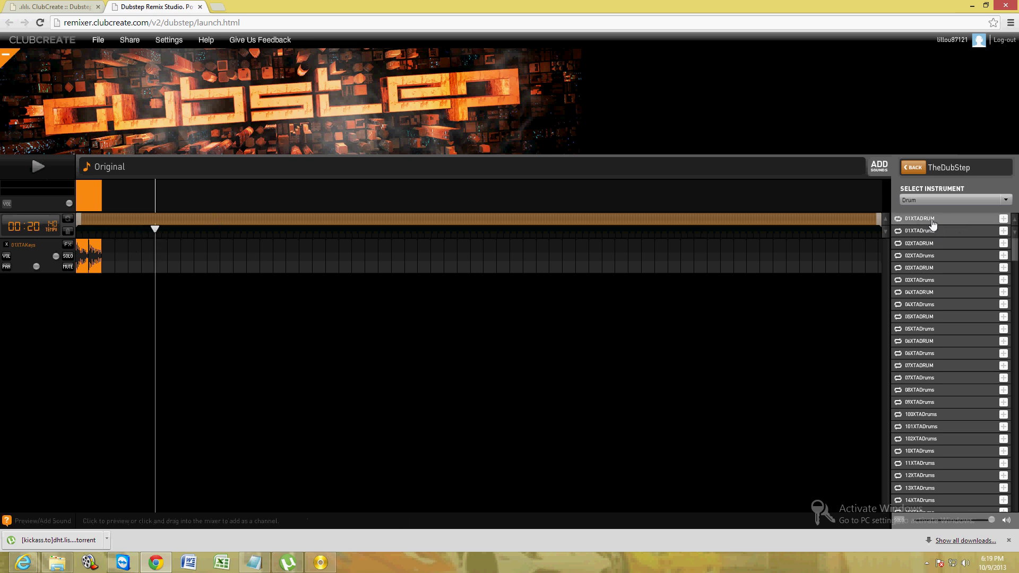
click(933, 224)
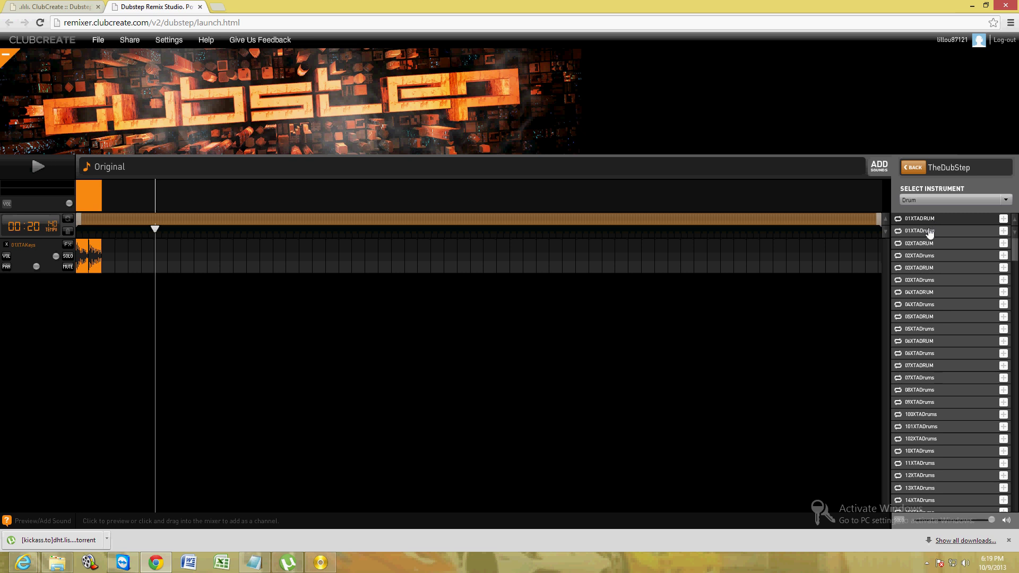
click(928, 236)
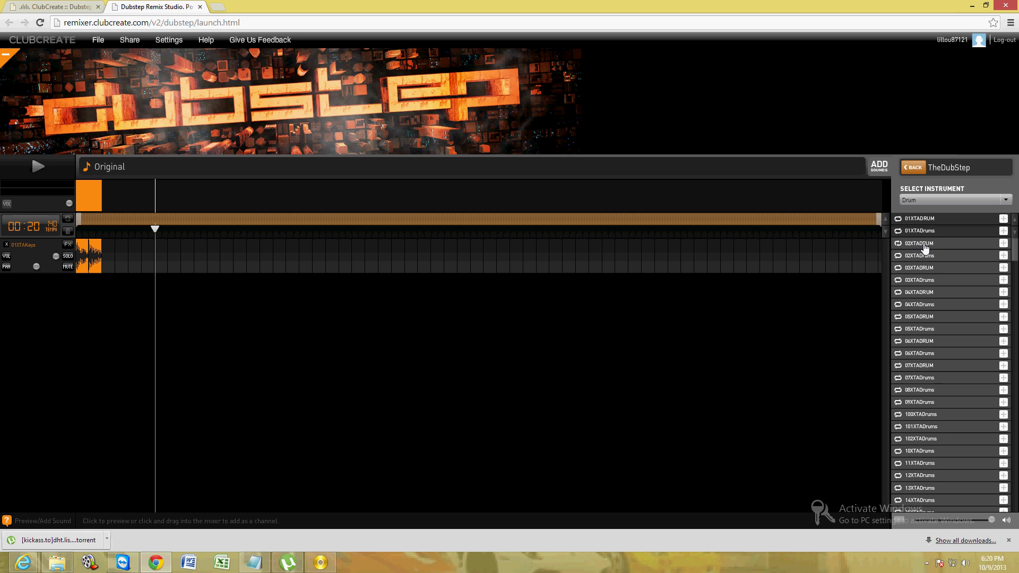
click(924, 247)
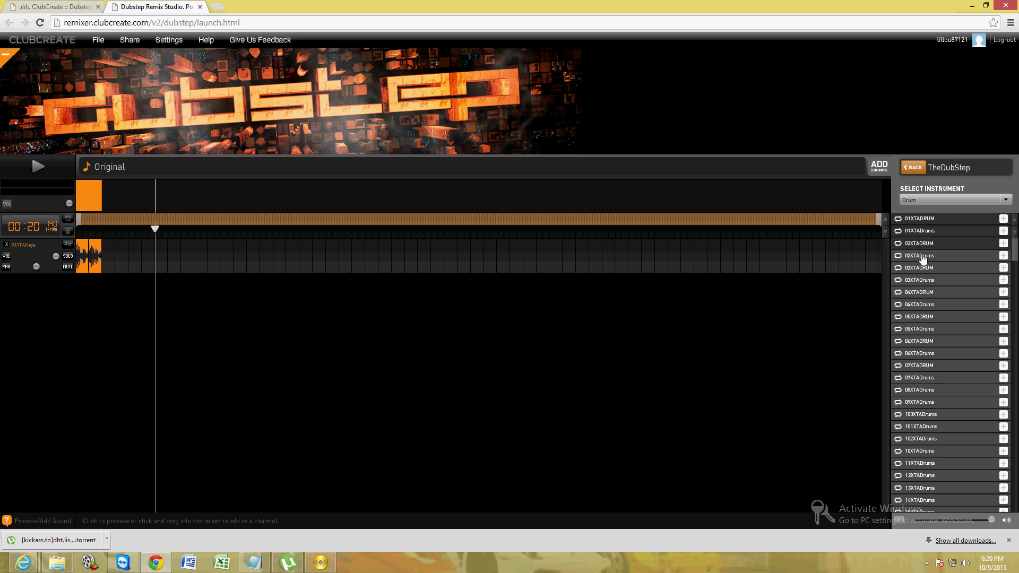
click(922, 257)
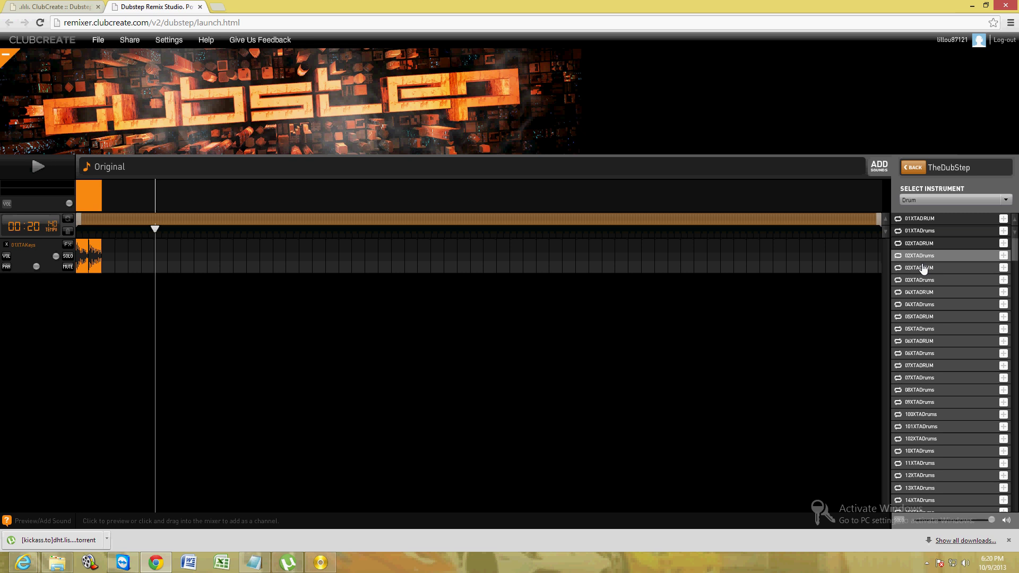
click(922, 268)
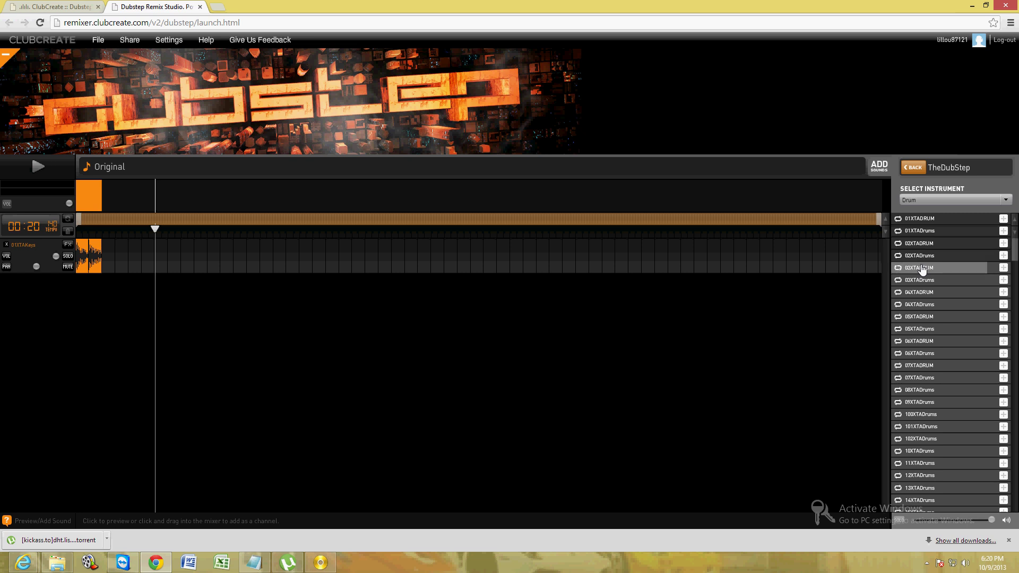
click(921, 283)
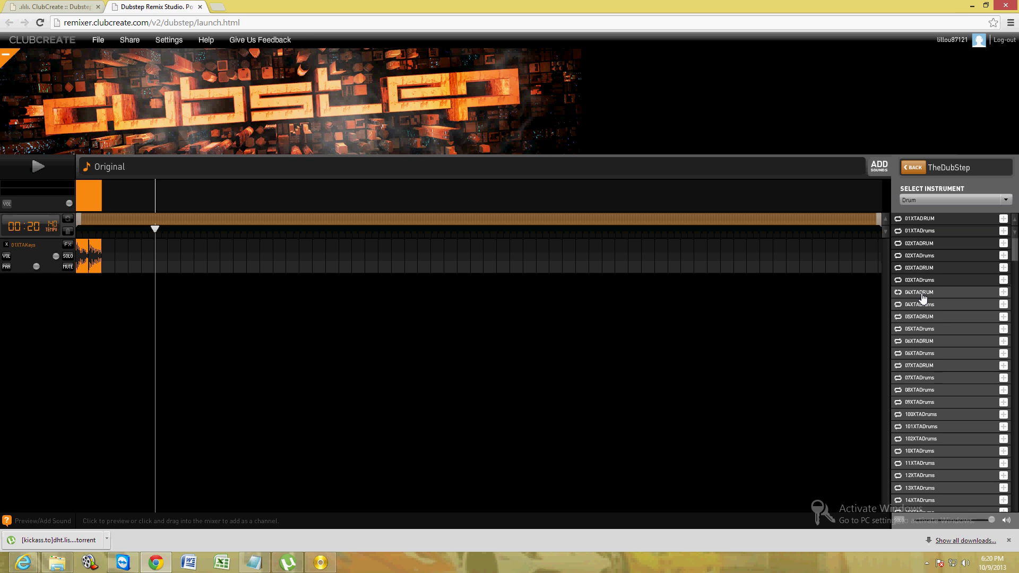
click(922, 293)
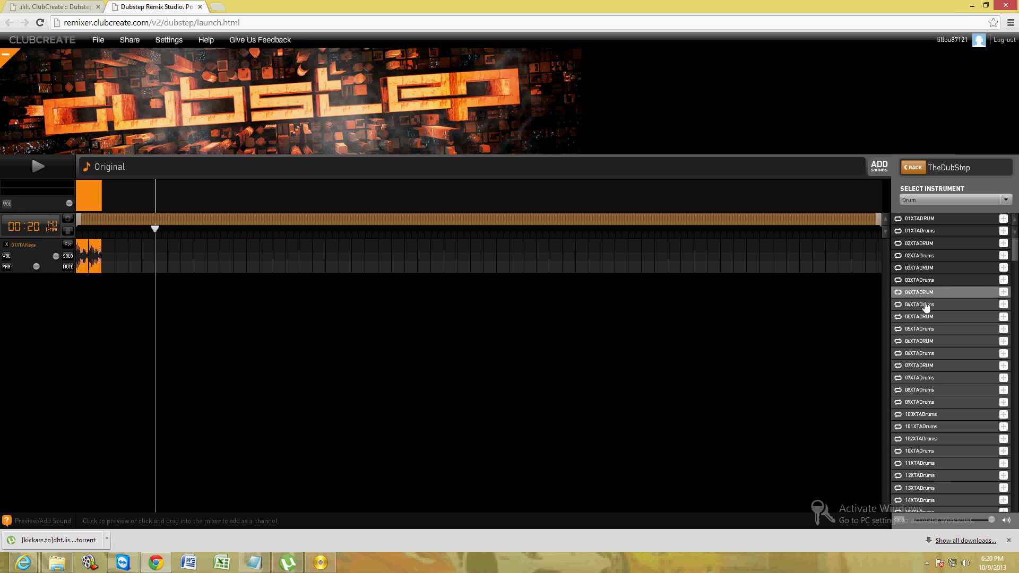
click(923, 306)
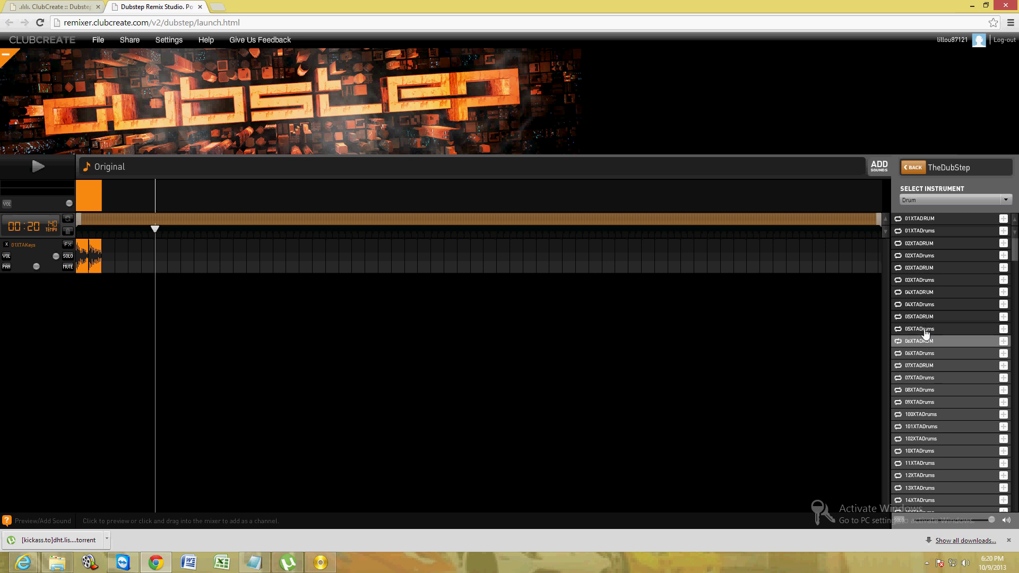
Add a 05XTADrums channel with loops in the two cells right after the keys clip
mouse_move(925, 332)
mouse_down()
mouse_move(143, 313)
mouse_move(79, 295)
mouse_move(139, 297)
mouse_up()
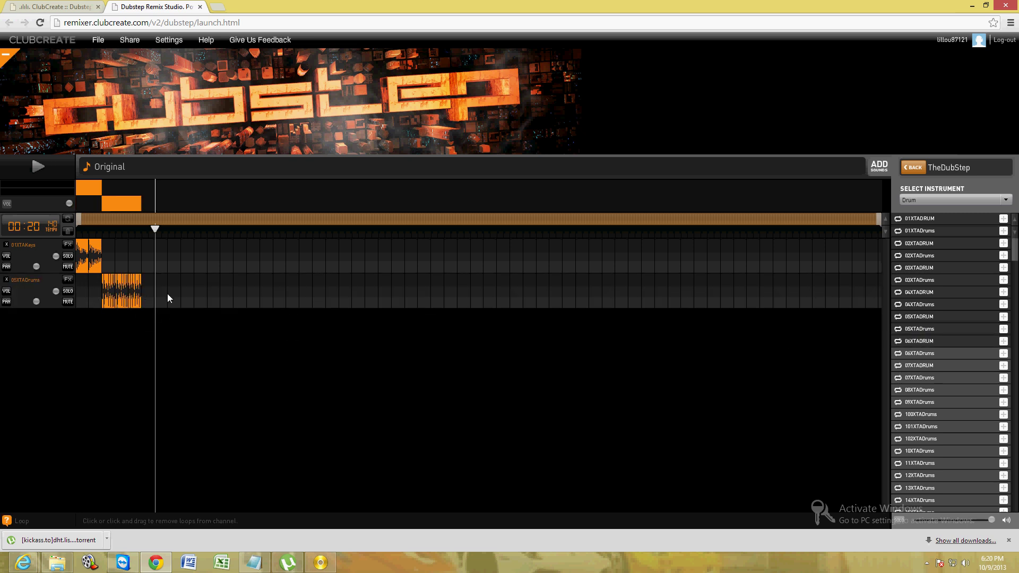
click(151, 290)
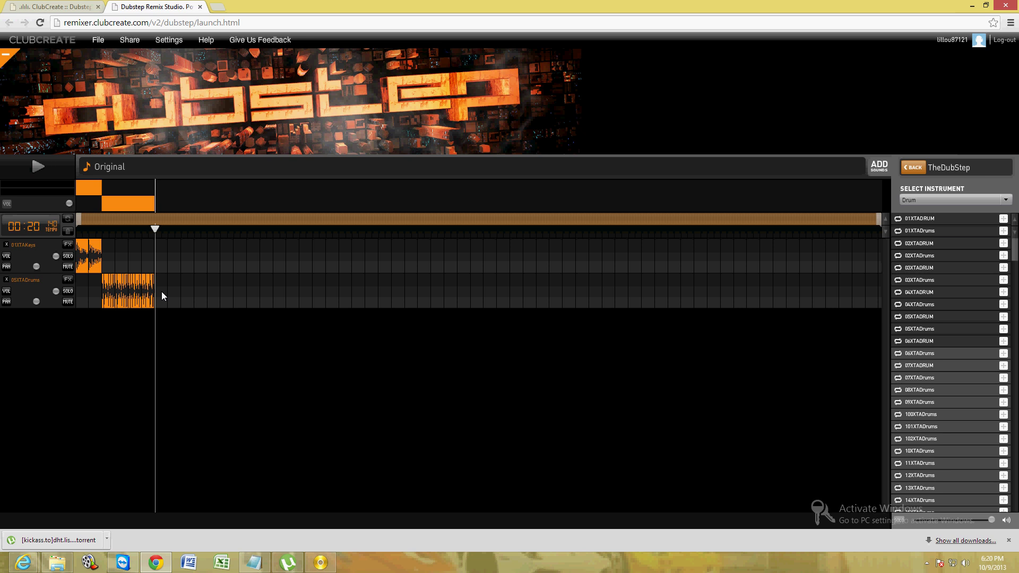
click(162, 292)
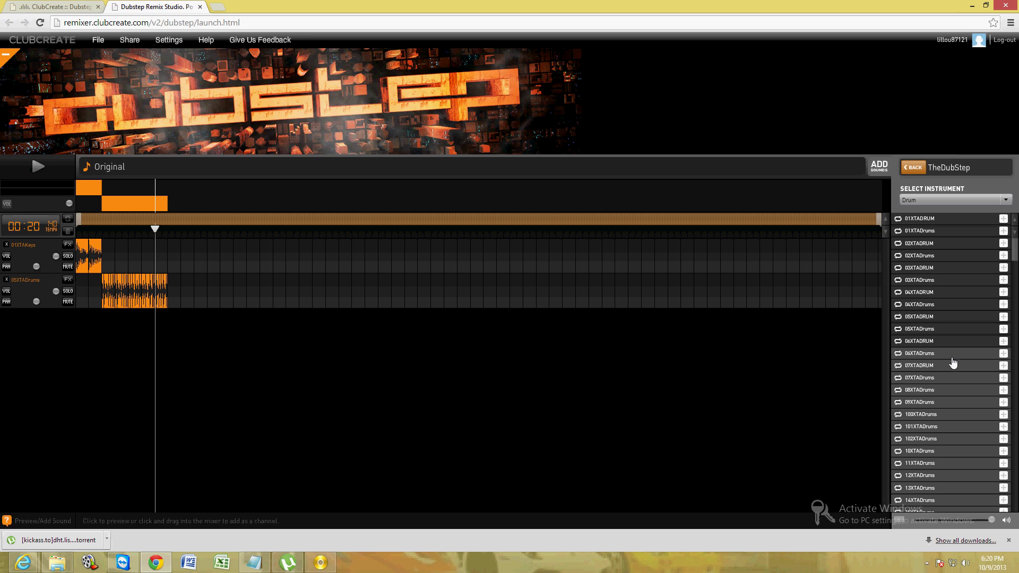
click(1003, 203)
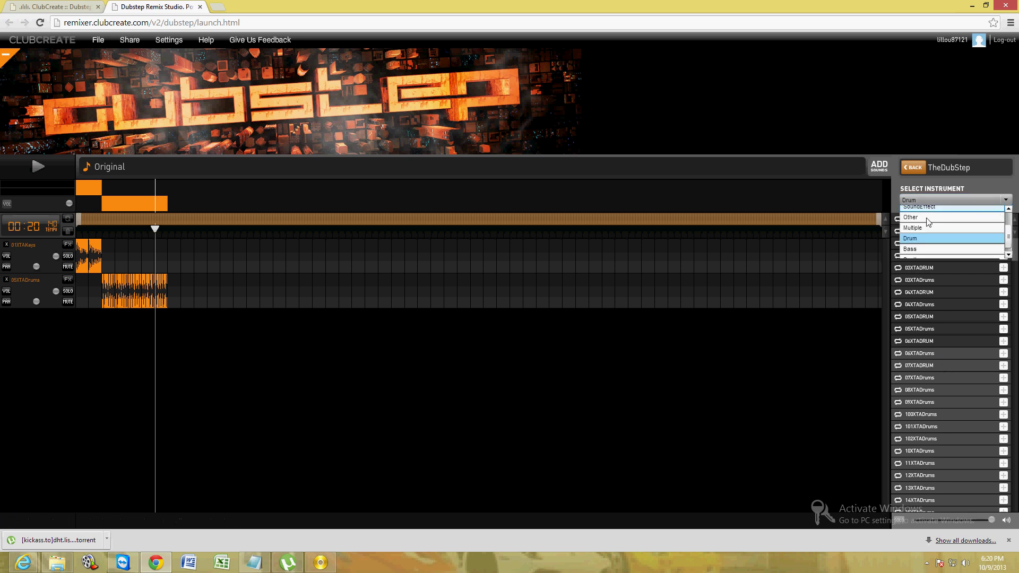
Filter to Keyboard sounds and audition the 14, 16, 20, 21 and 22XTAKeys loops
drag(1010, 237, 1011, 226)
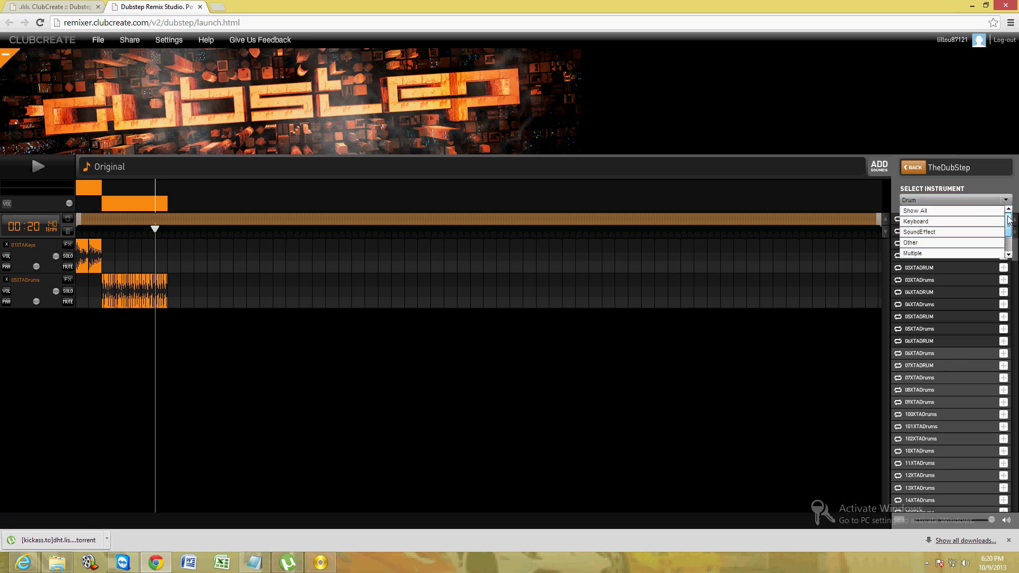
scroll(937, 243, up, 1)
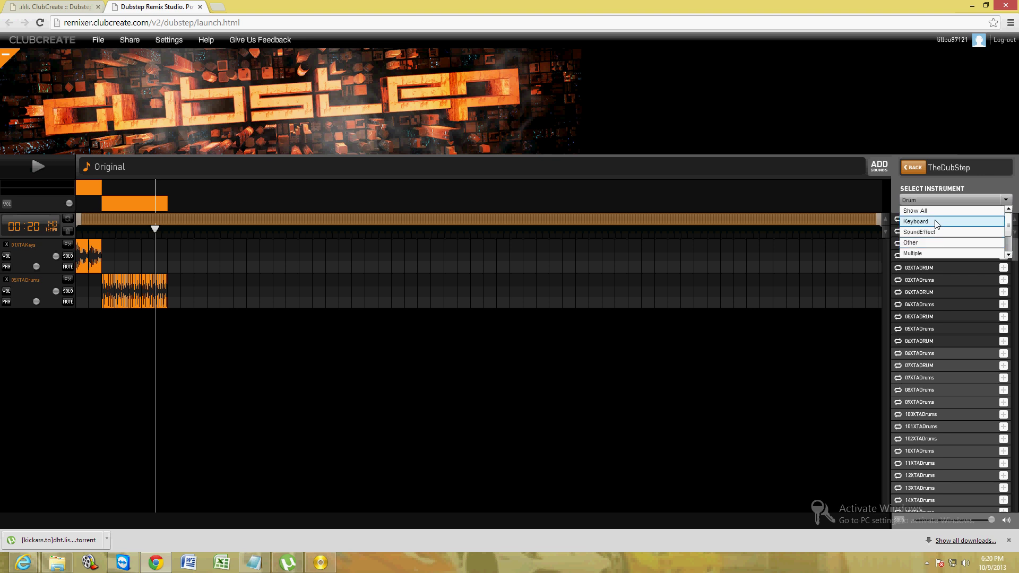
click(915, 221)
drag(1015, 283, 1015, 312)
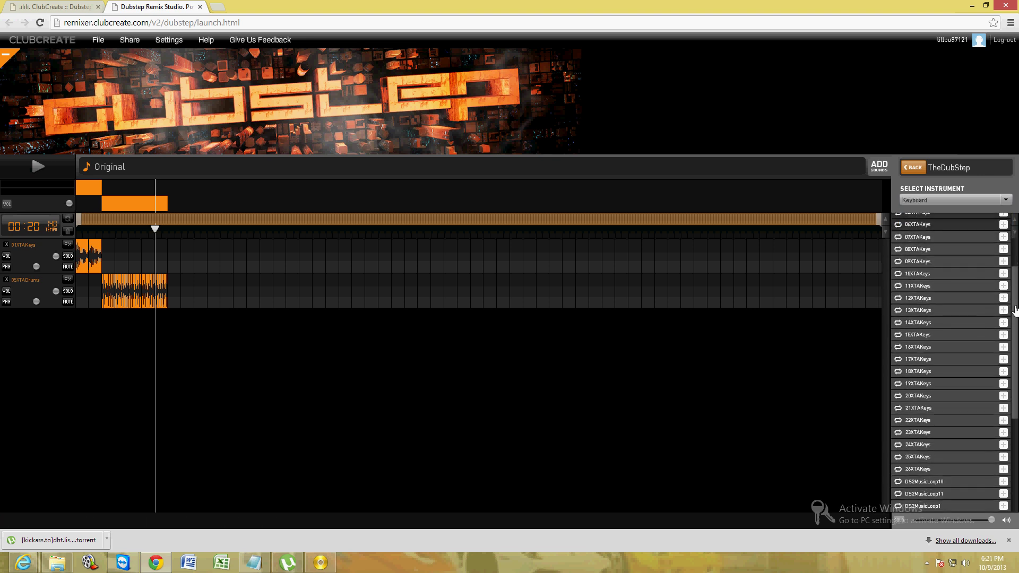
click(949, 325)
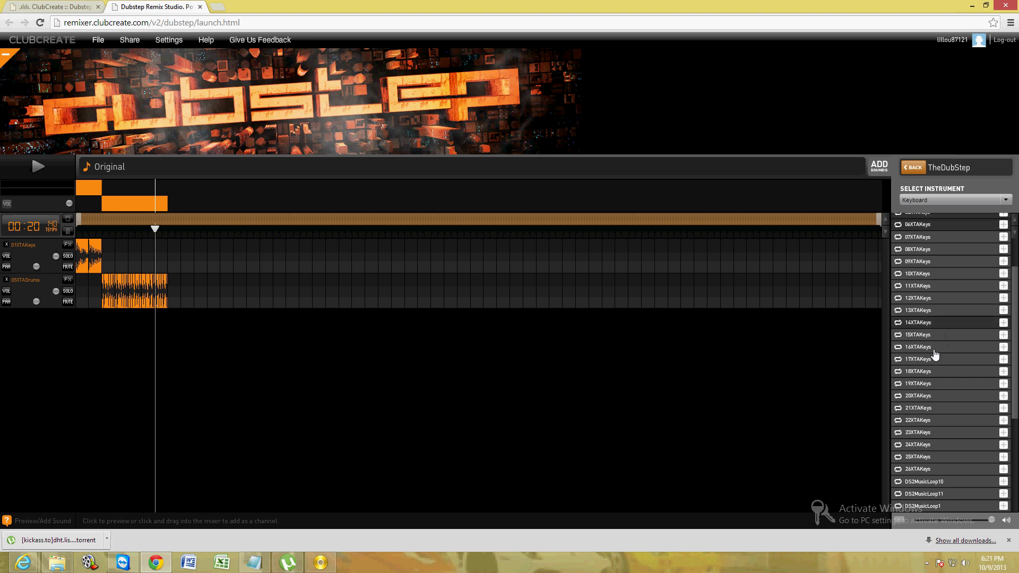
click(934, 350)
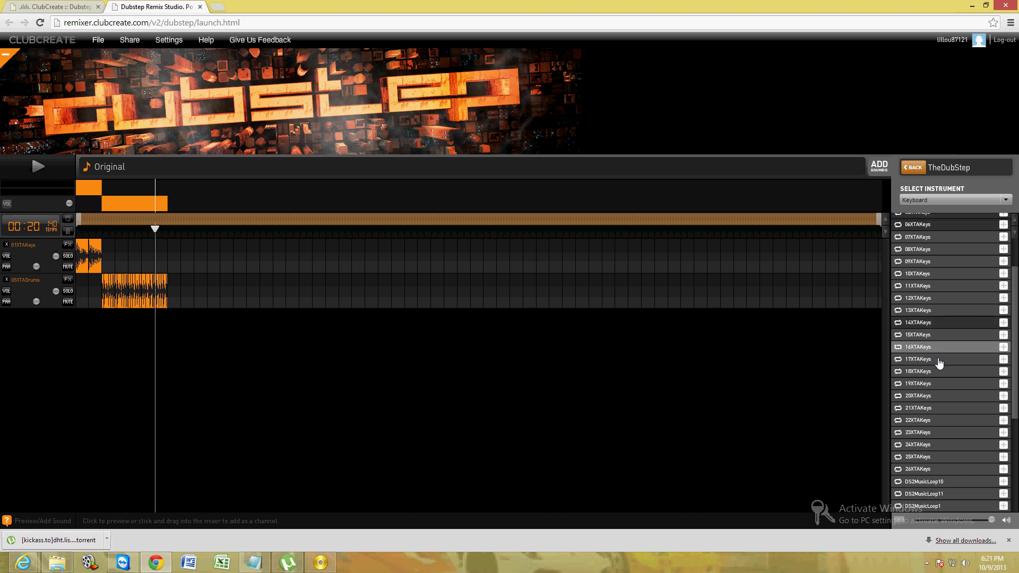
click(938, 398)
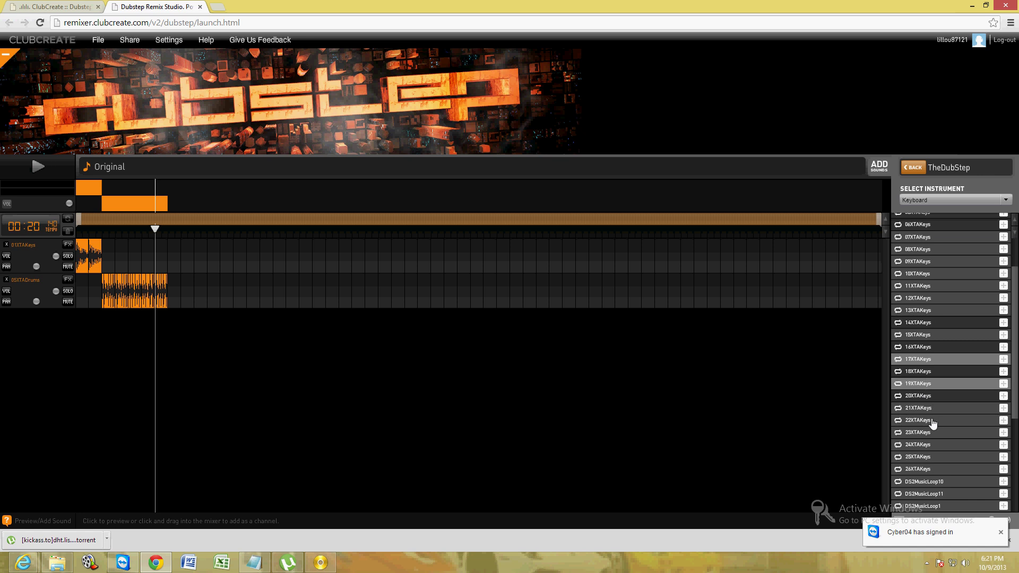
click(929, 409)
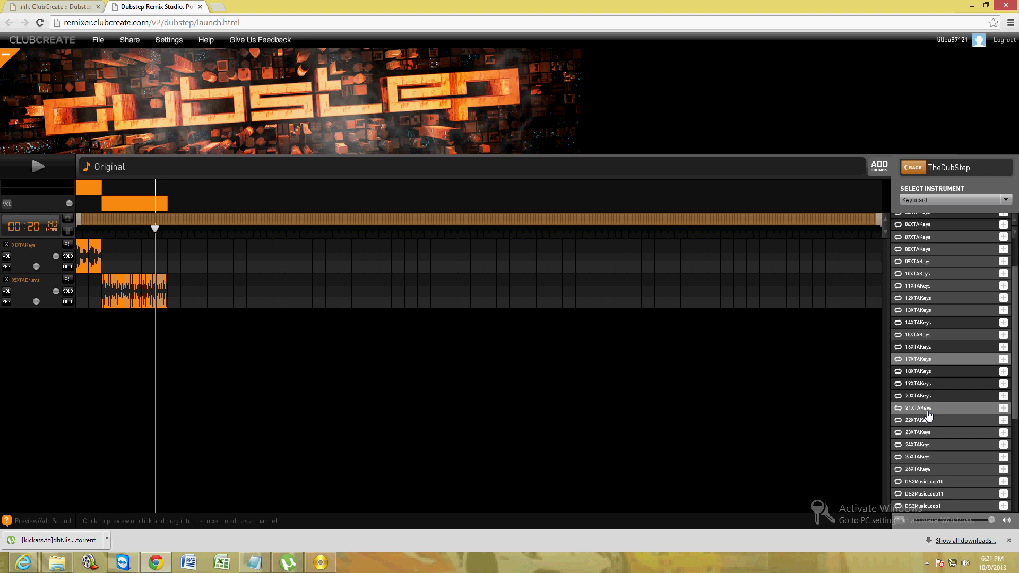
click(927, 421)
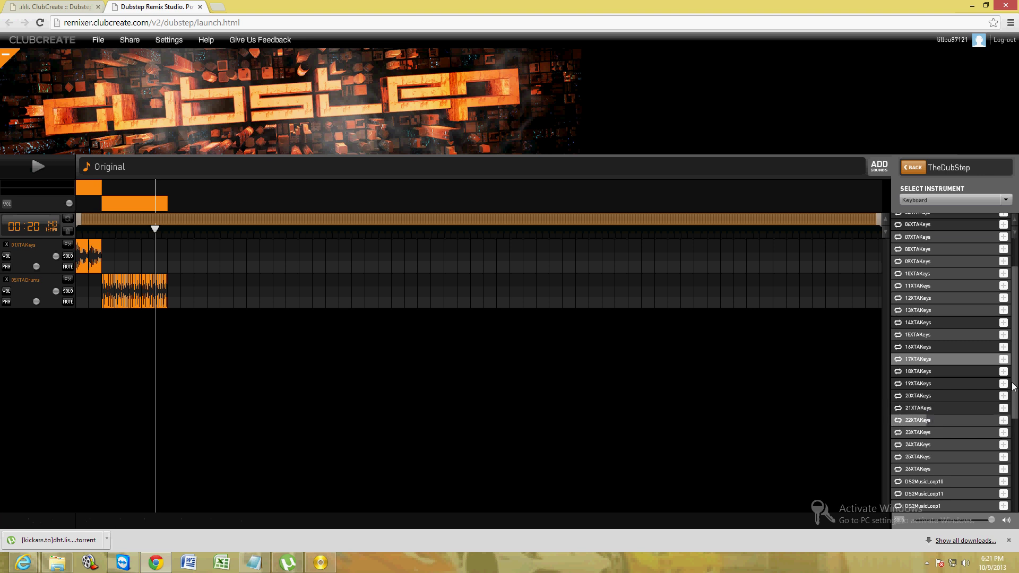
Add 21XTAKeys as a channel below the drums, with loops spanning the drum loops
scroll(1004, 396, down, 2)
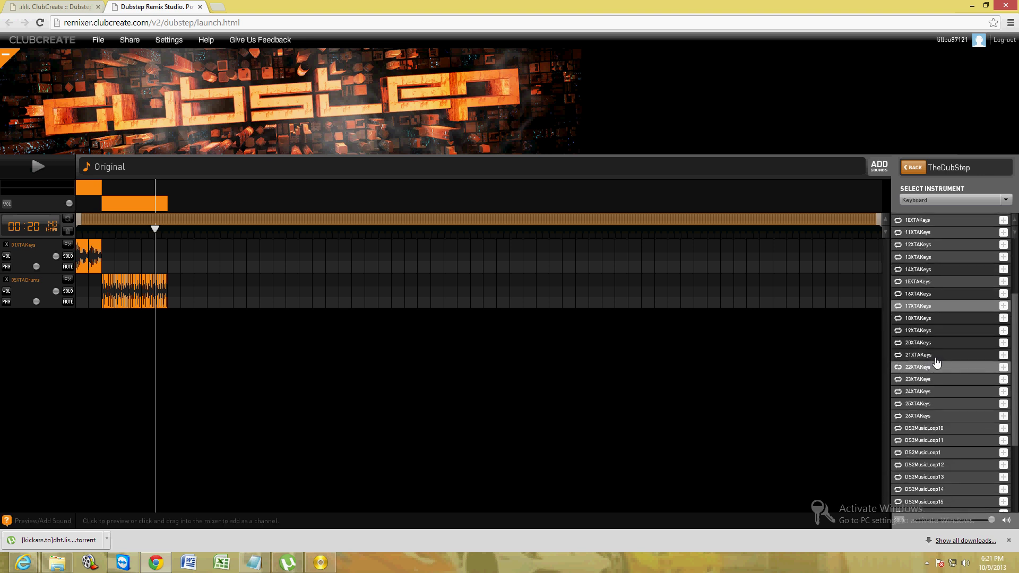
click(926, 365)
drag(97, 334, 98, 335)
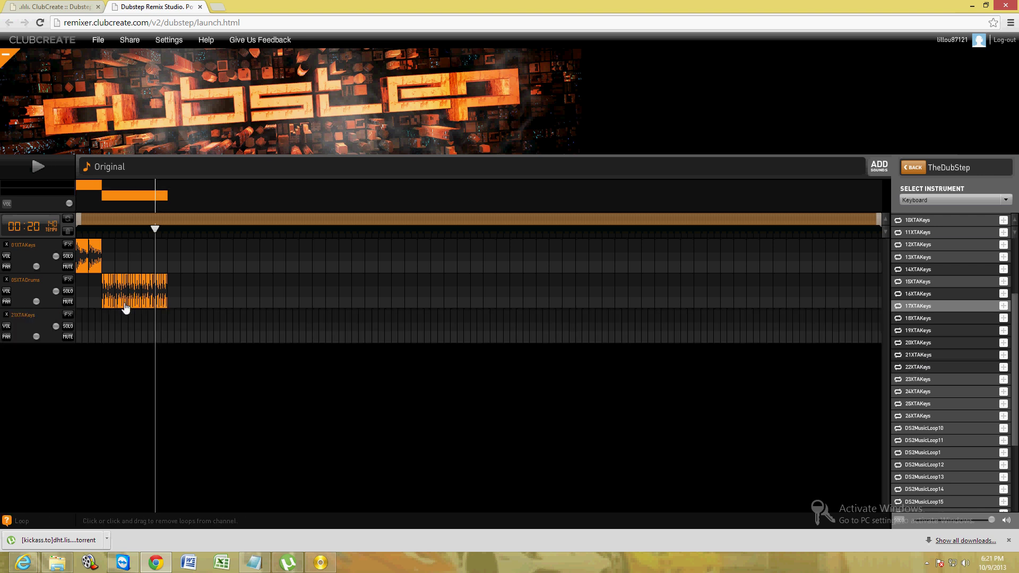
drag(105, 324, 164, 323)
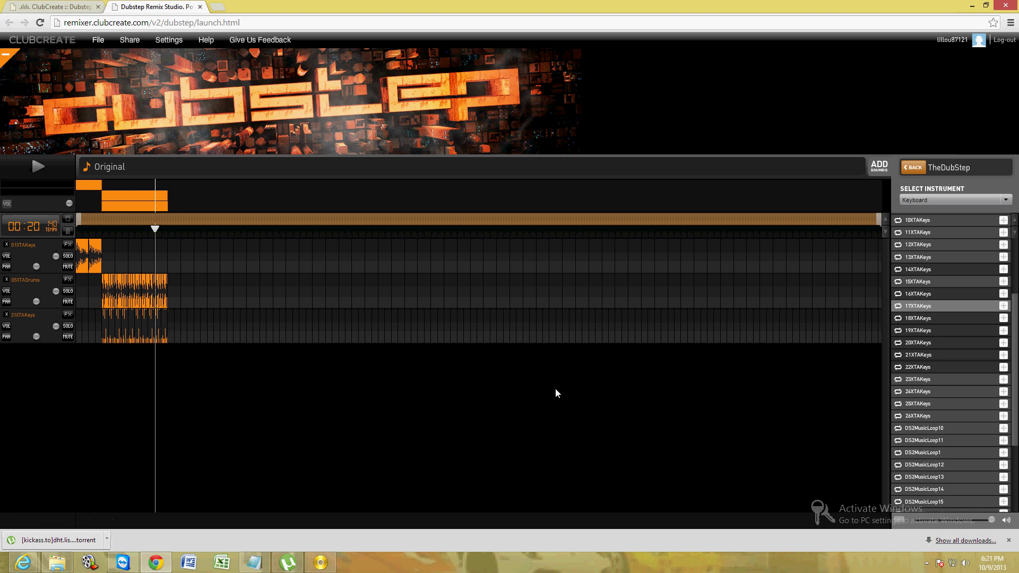
click(958, 203)
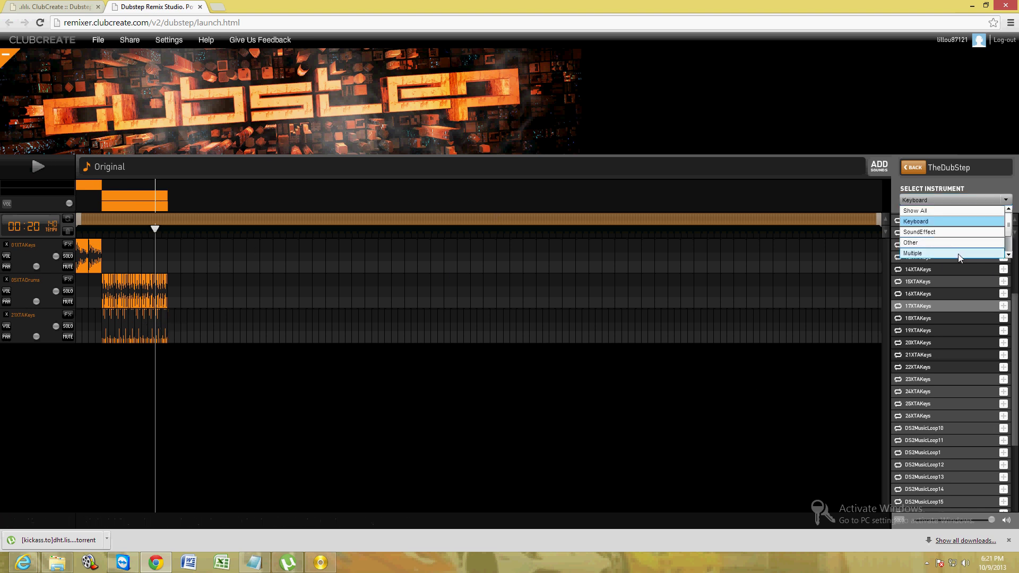
Show the SoundEffect loops and audition 29XTASoundFX and 32XTASoundFX
click(956, 232)
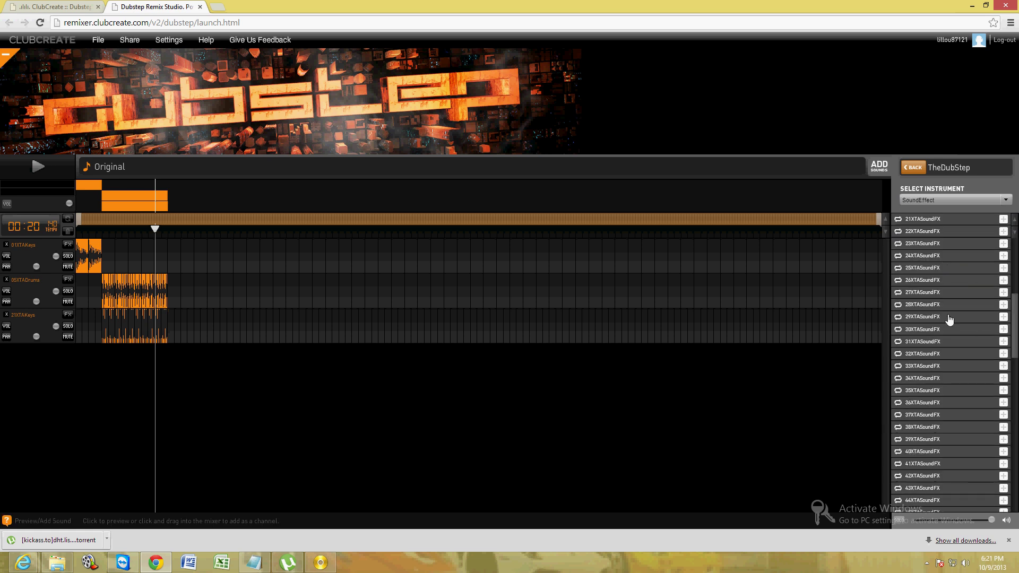
click(949, 318)
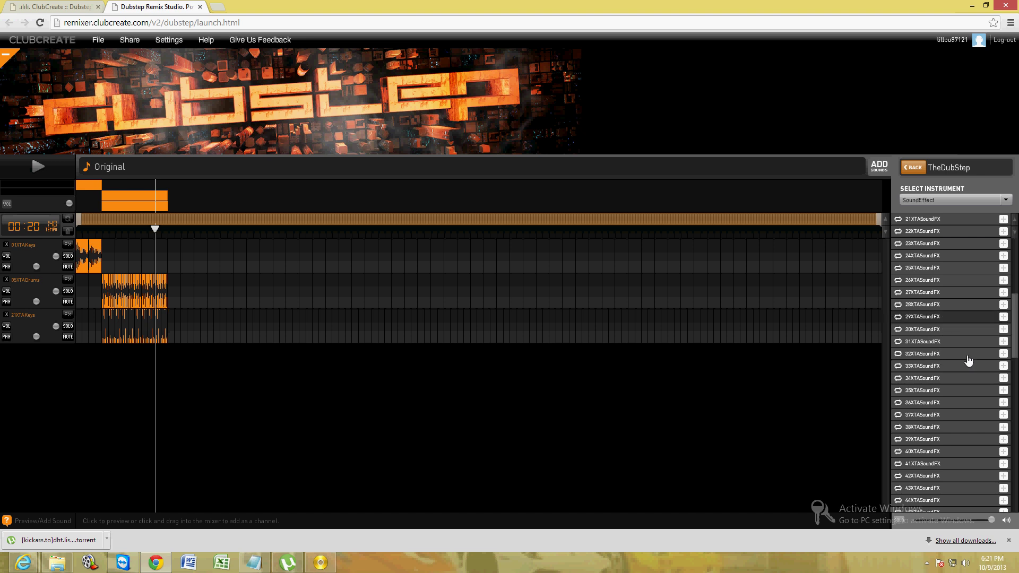
click(968, 355)
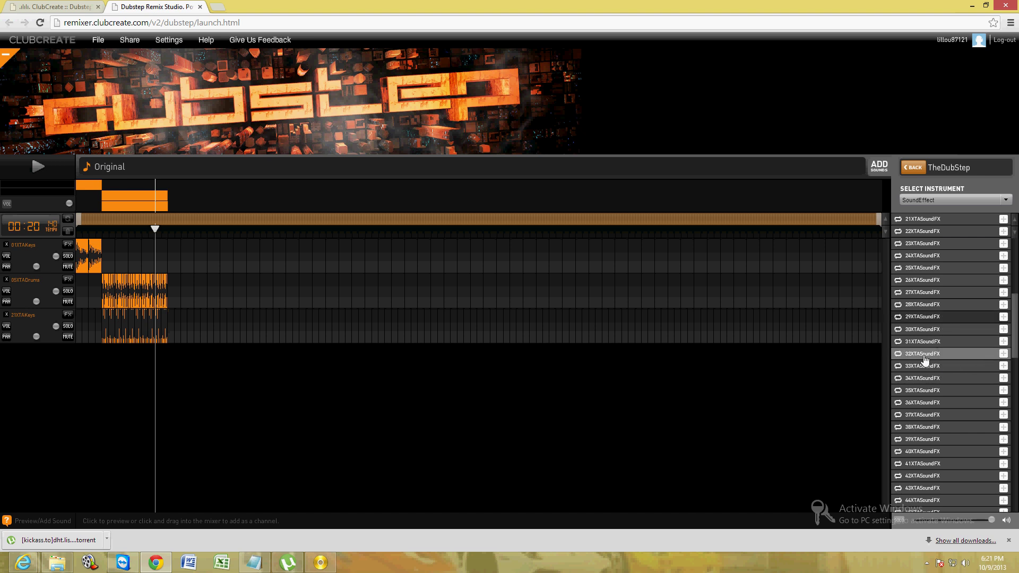
drag(924, 360, 32, 374)
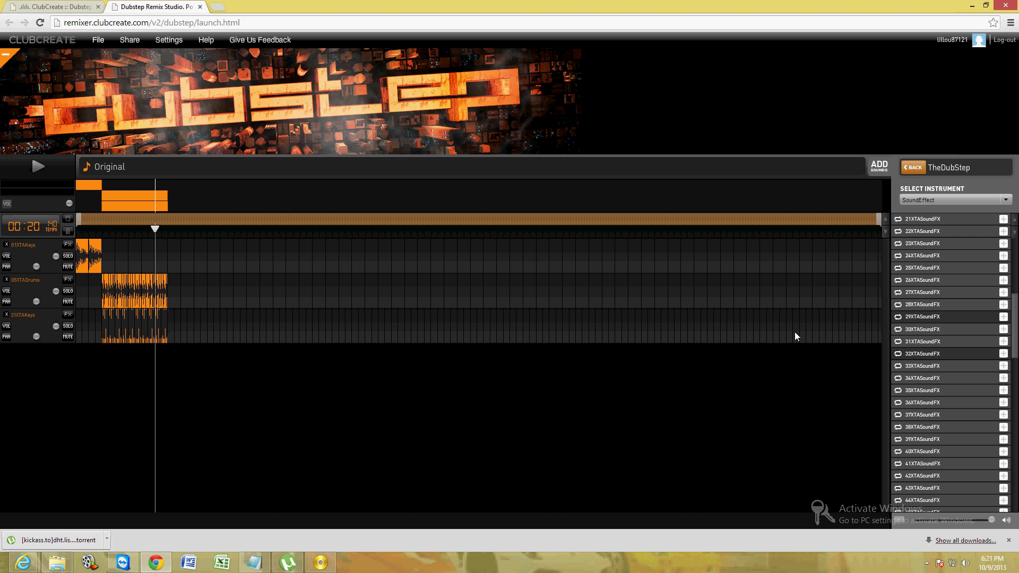
drag(927, 357, 26, 363)
Add 32XTASoundFX as a new track with its clip at the song start
drag(909, 353, 92, 368)
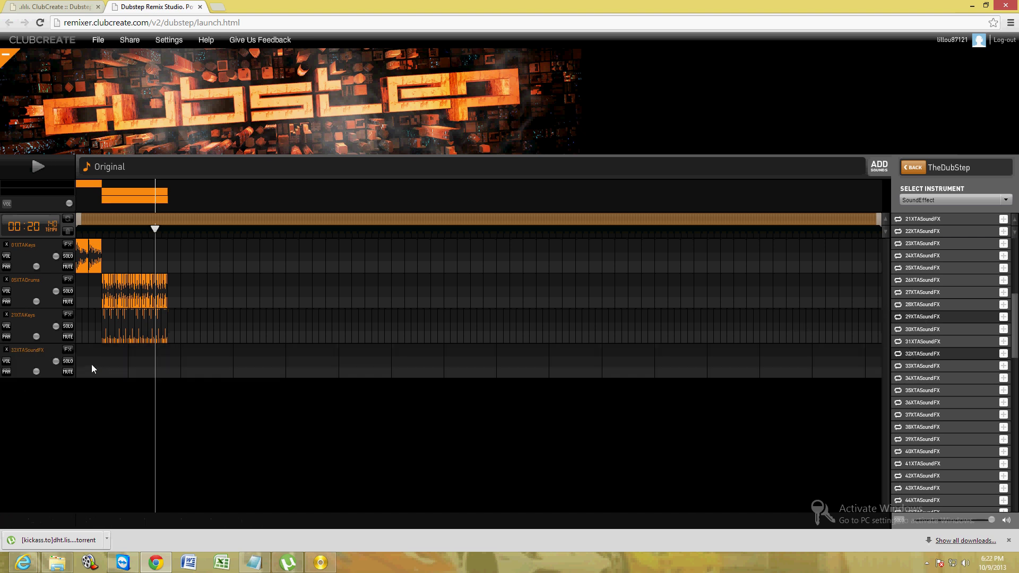
click(89, 365)
click(91, 365)
click(92, 365)
drag(154, 228, 71, 231)
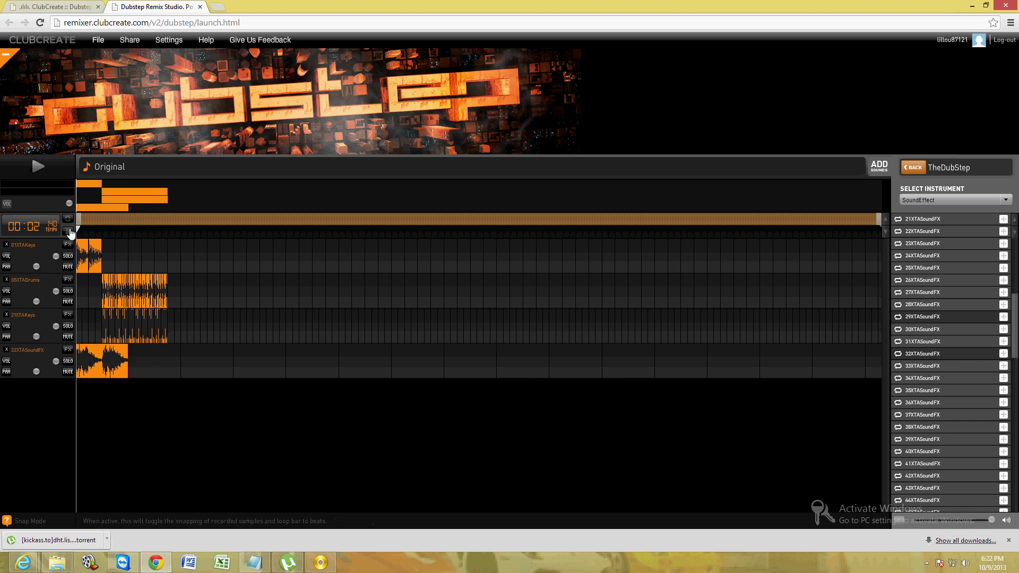
click(38, 169)
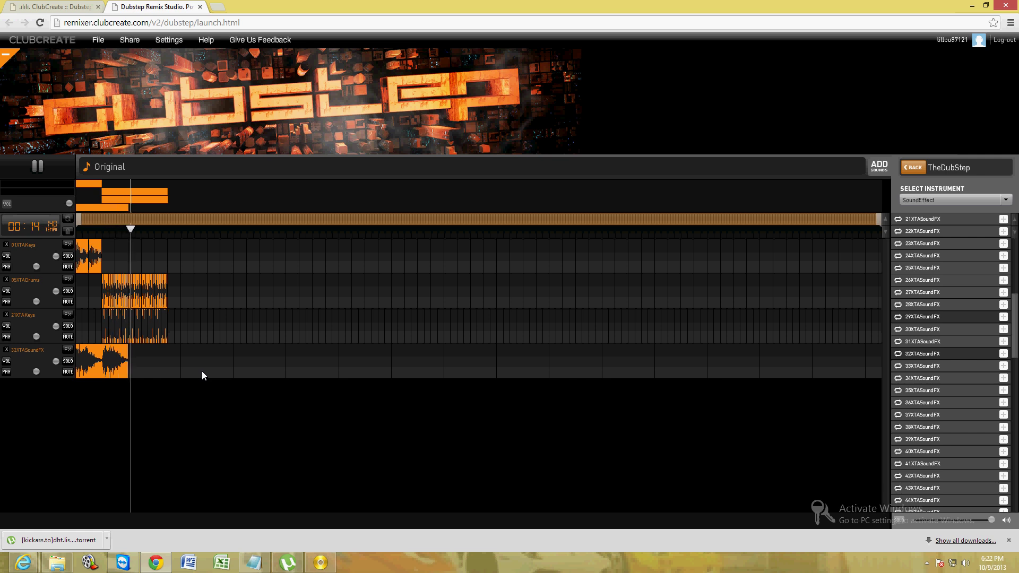
click(38, 168)
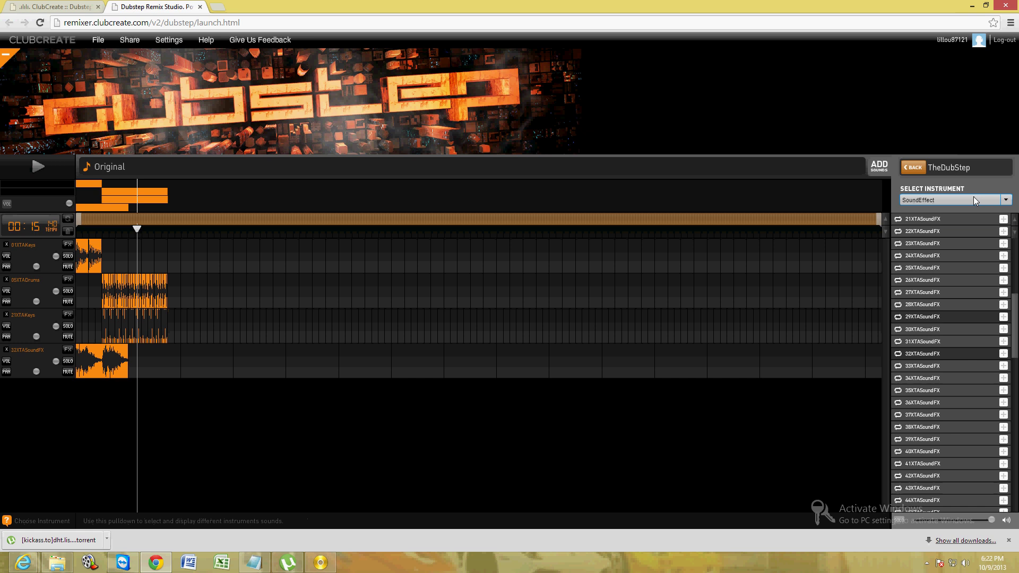
Switch to The Sound of Dubstep library and audition the CHORDS 004 loop
click(1004, 201)
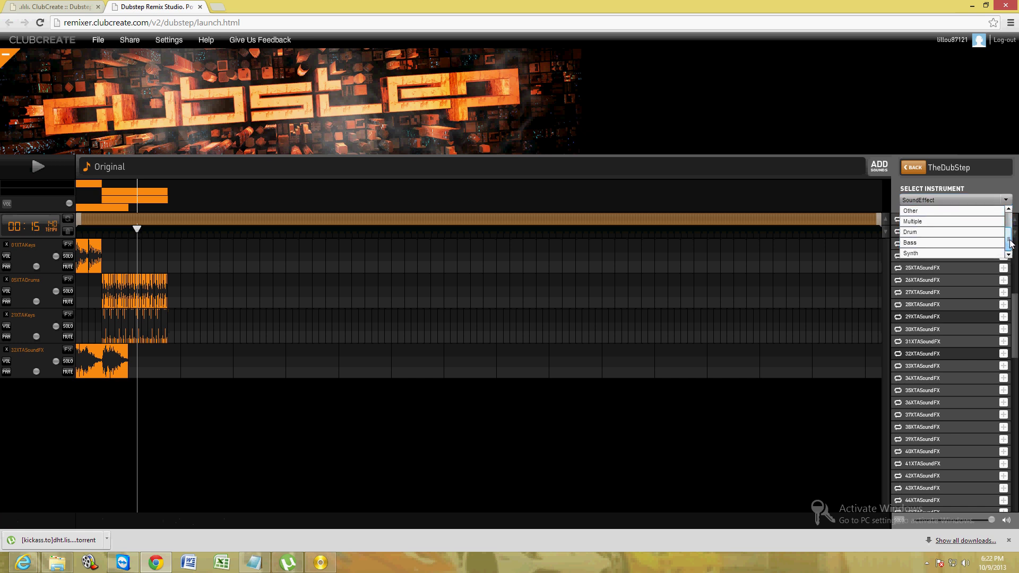
click(944, 182)
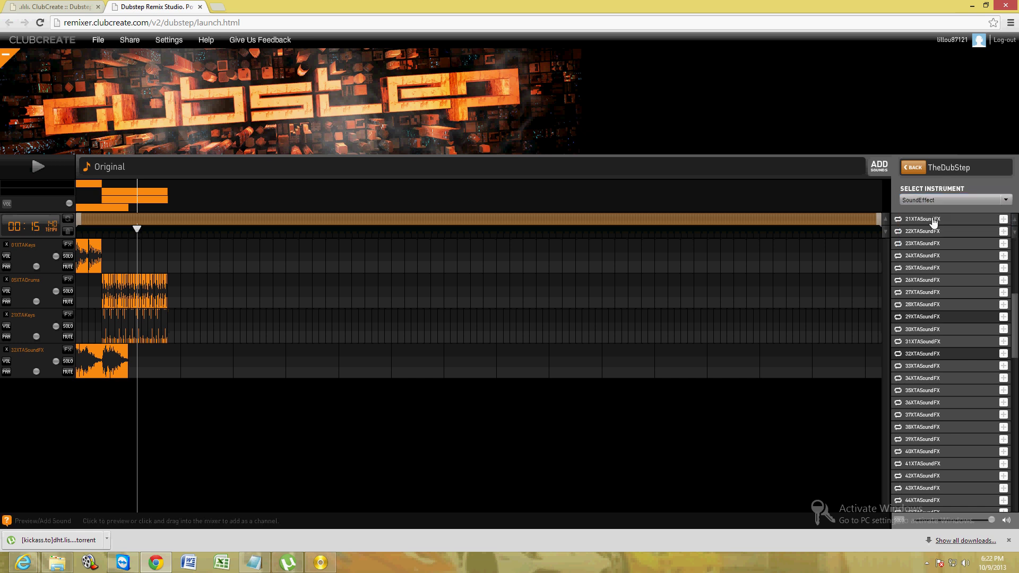
click(913, 167)
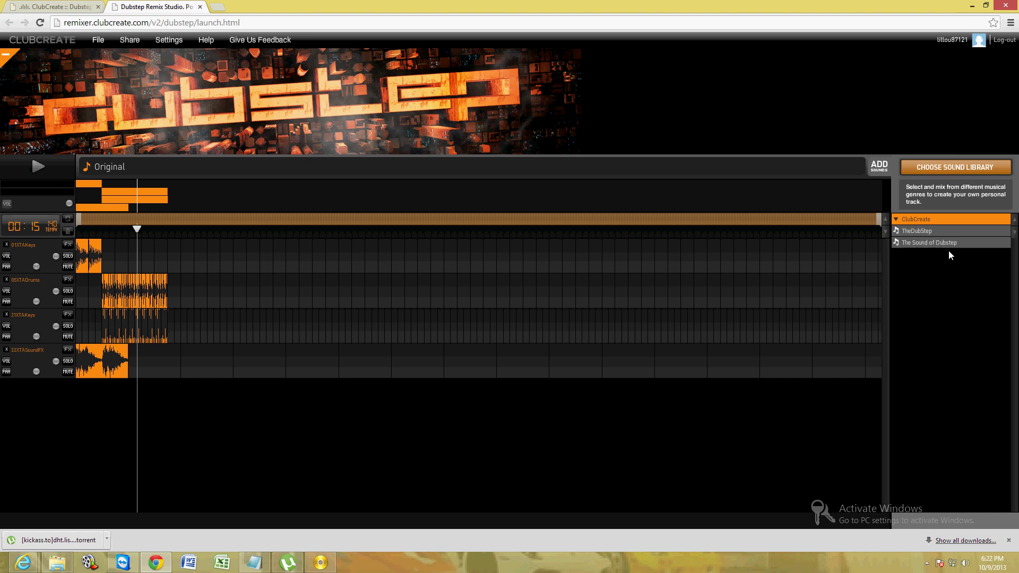
click(934, 245)
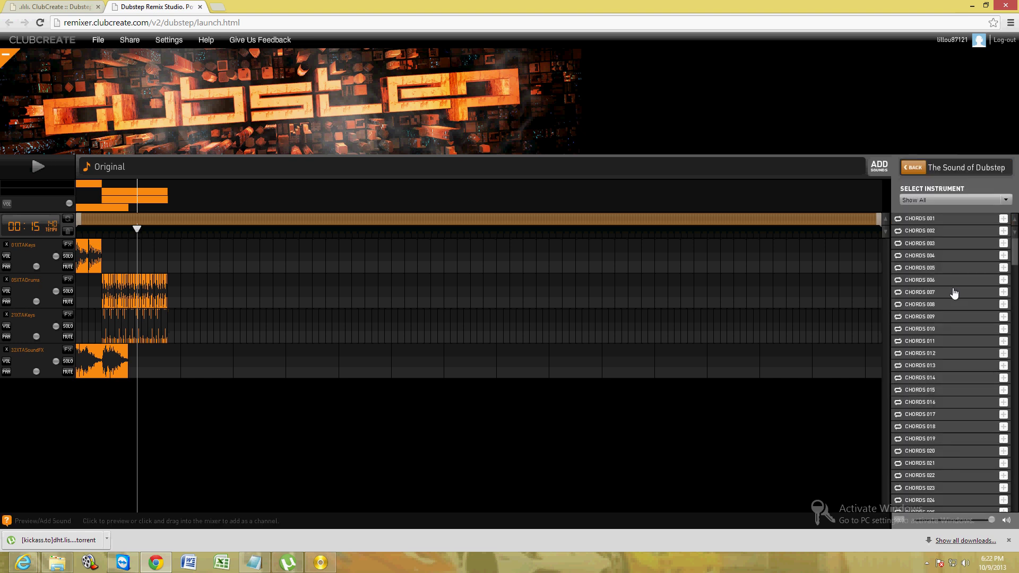
click(932, 259)
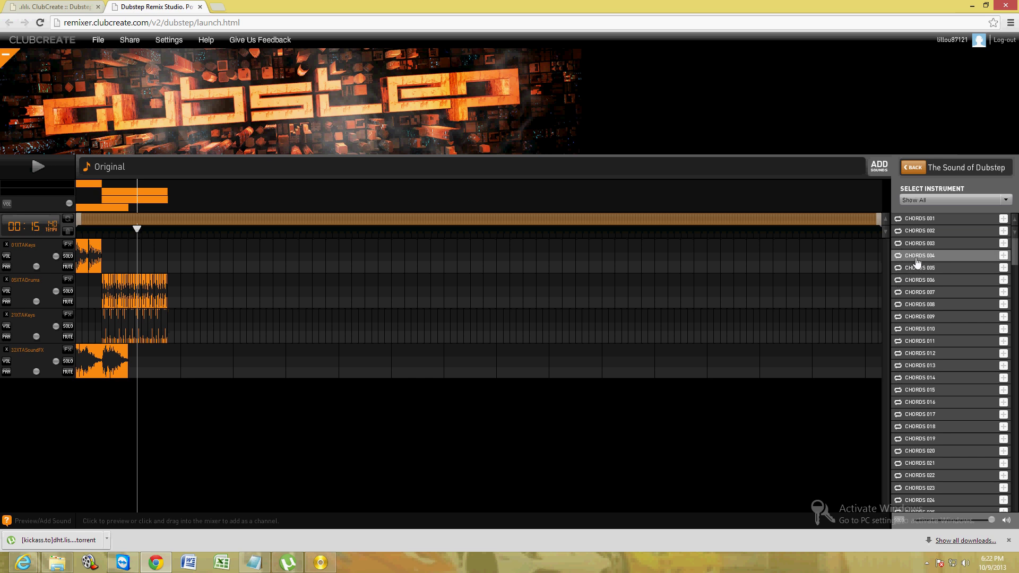
drag(926, 261, 130, 392)
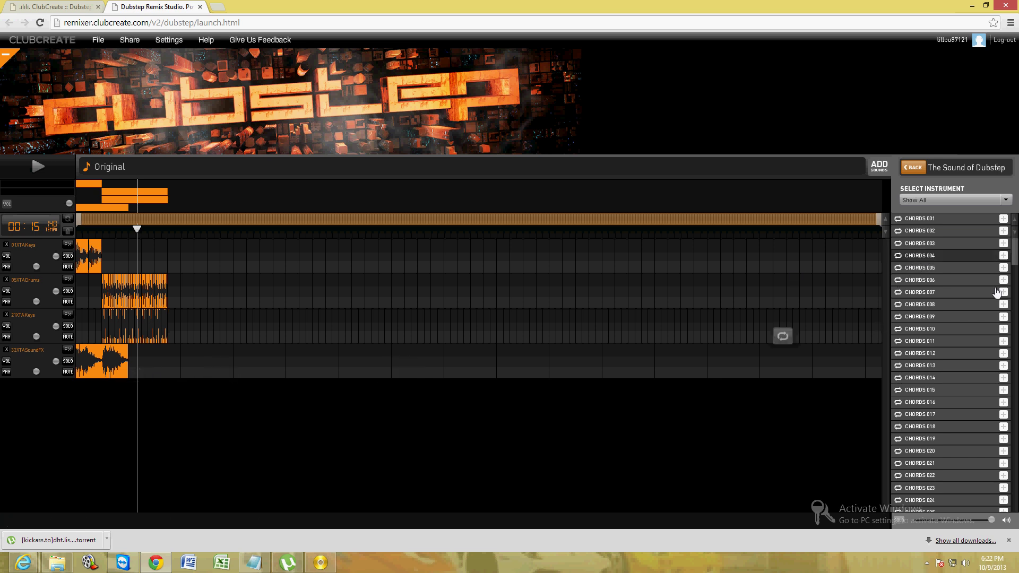
Add short clips in empty cells of the drums and keys tracks
click(197, 291)
click(372, 291)
click(292, 256)
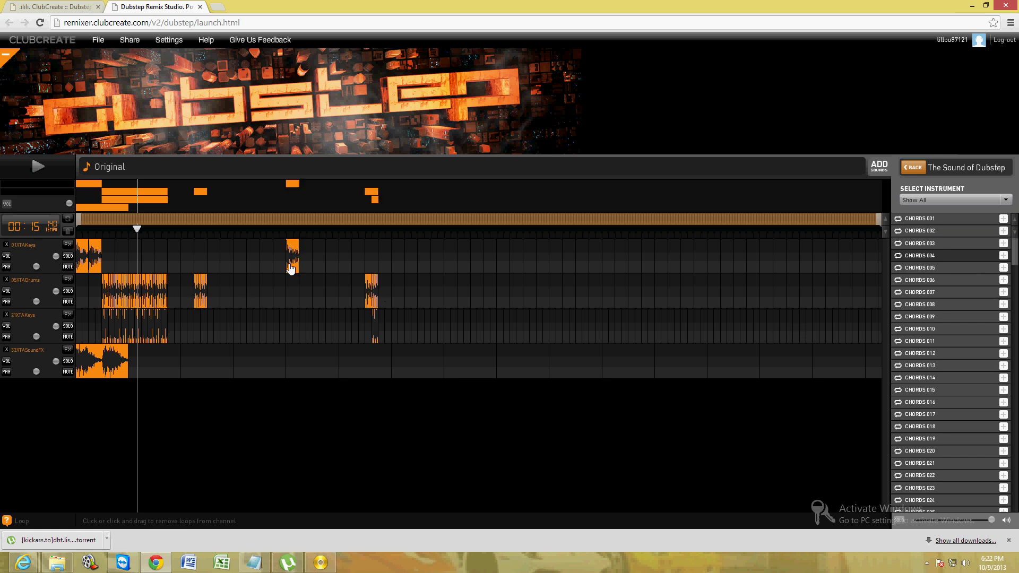
click(181, 256)
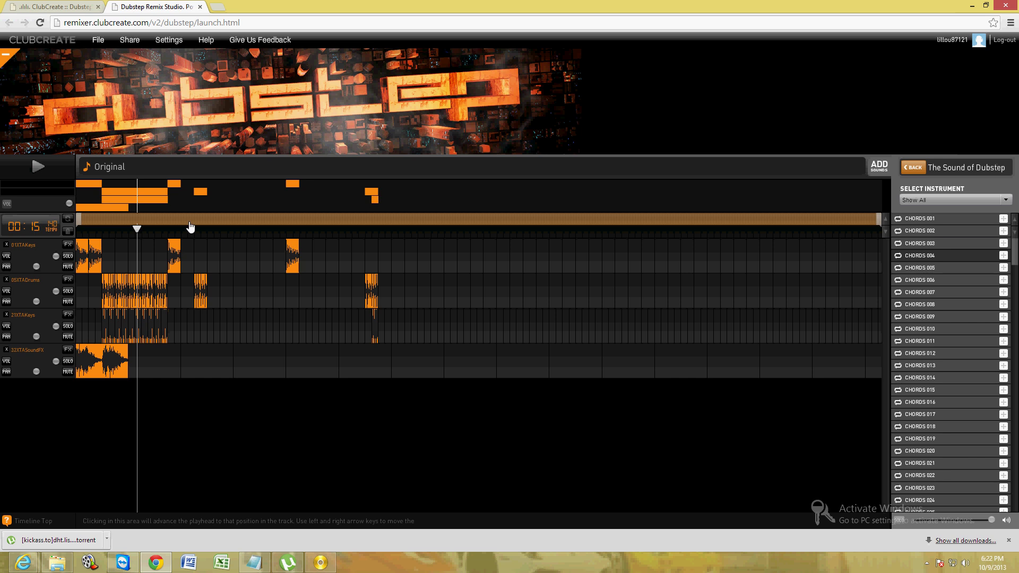
Download the beat as an MP3 from the File menu
click(98, 41)
click(98, 41)
click(98, 41)
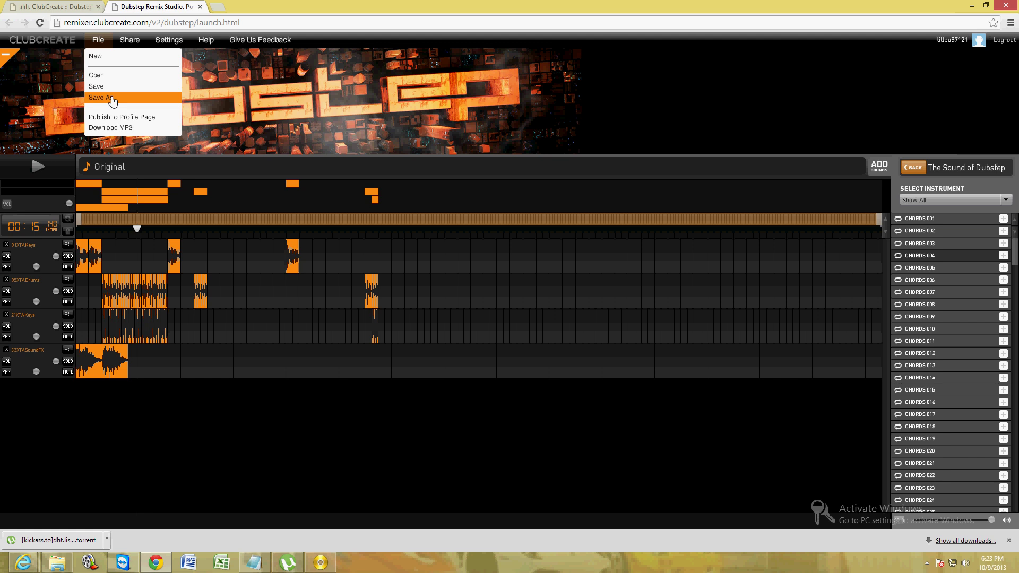
click(120, 130)
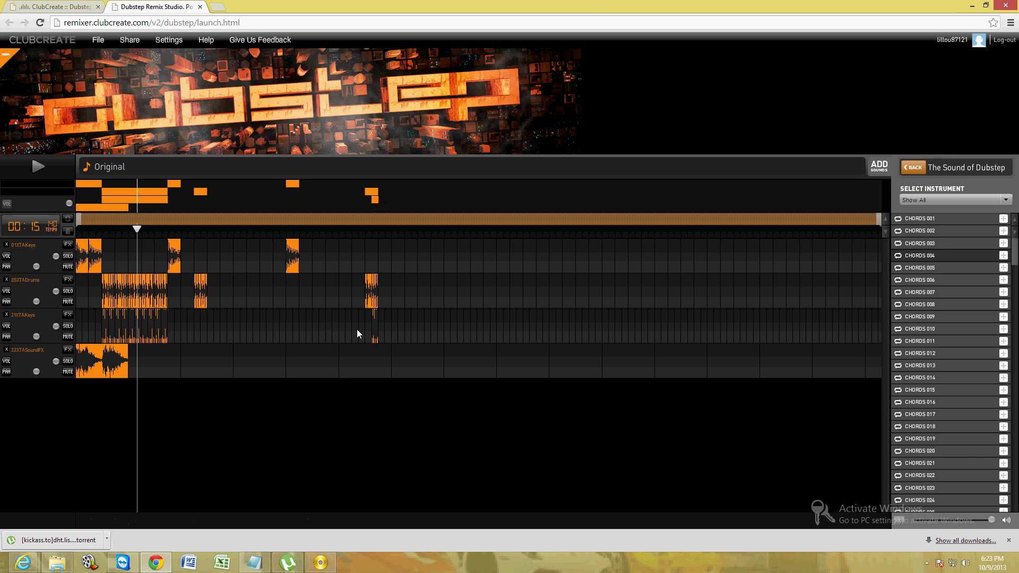
click(106, 538)
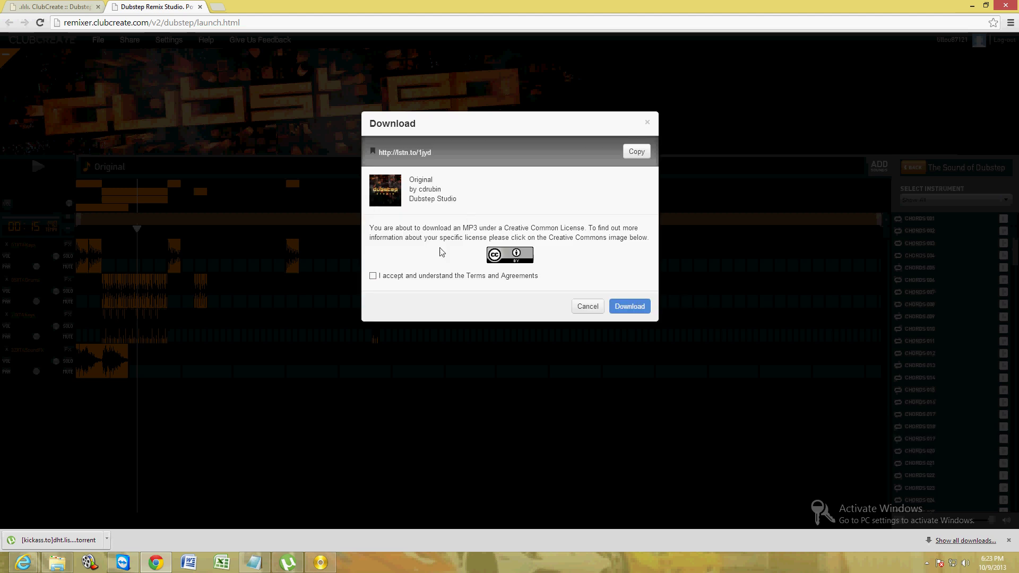
click(373, 276)
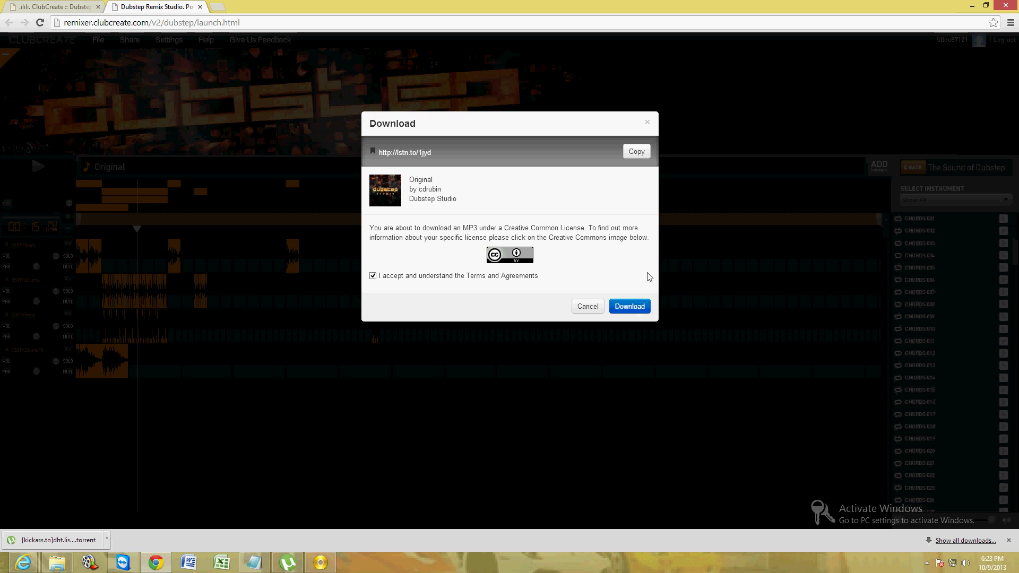
click(588, 307)
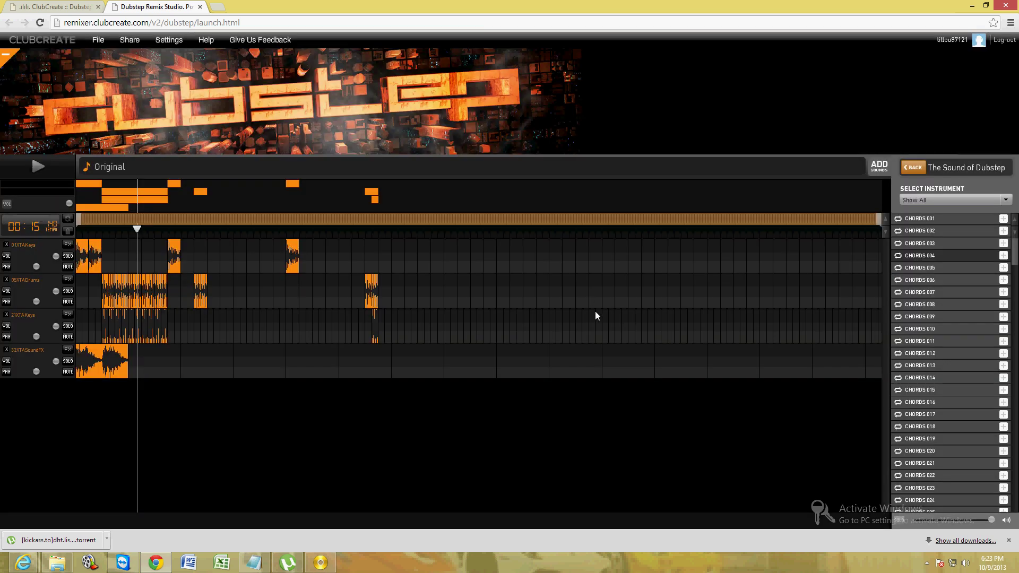